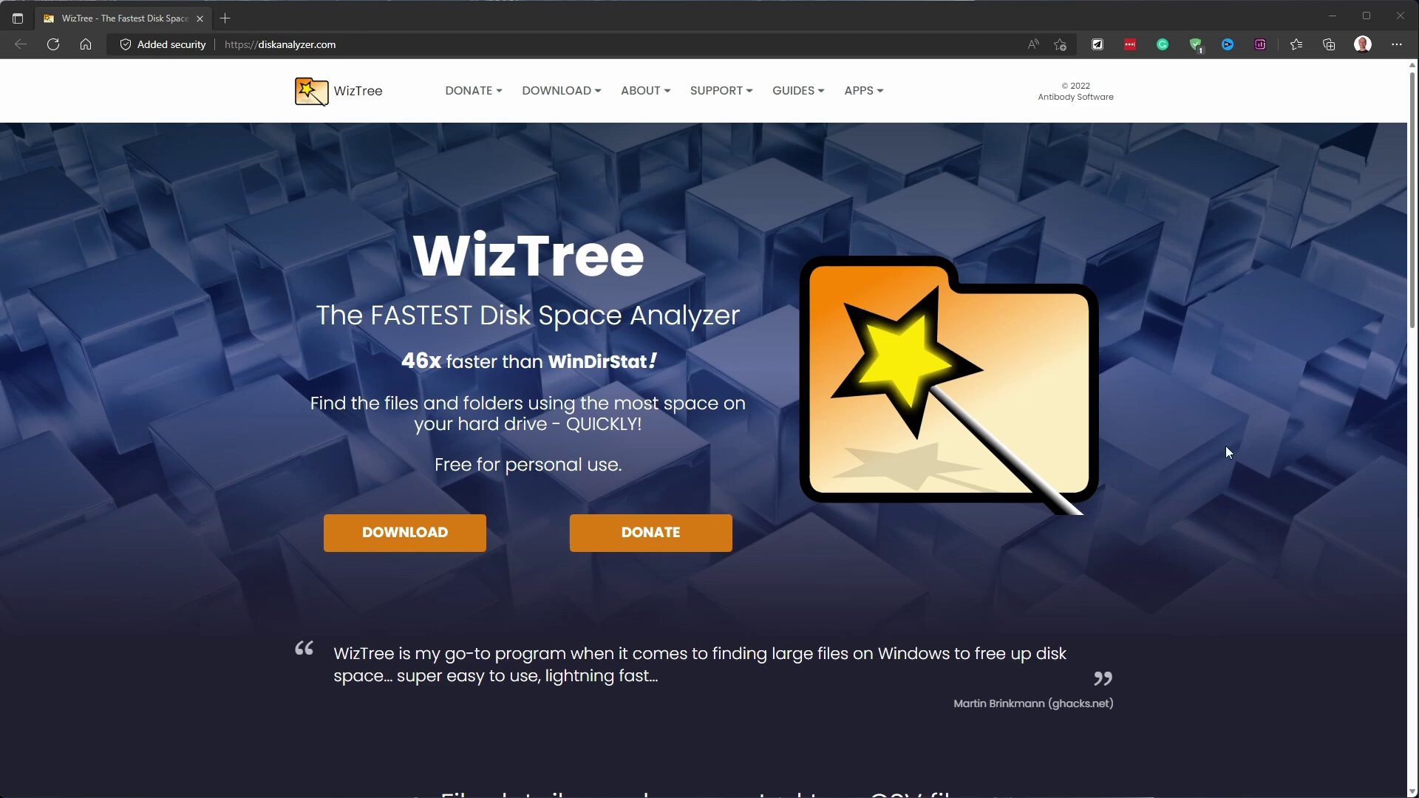
Step: Open the download for the WizTree disk space analyzer from its home page
{"action": "left_click", "coordinate": [451, 532]}
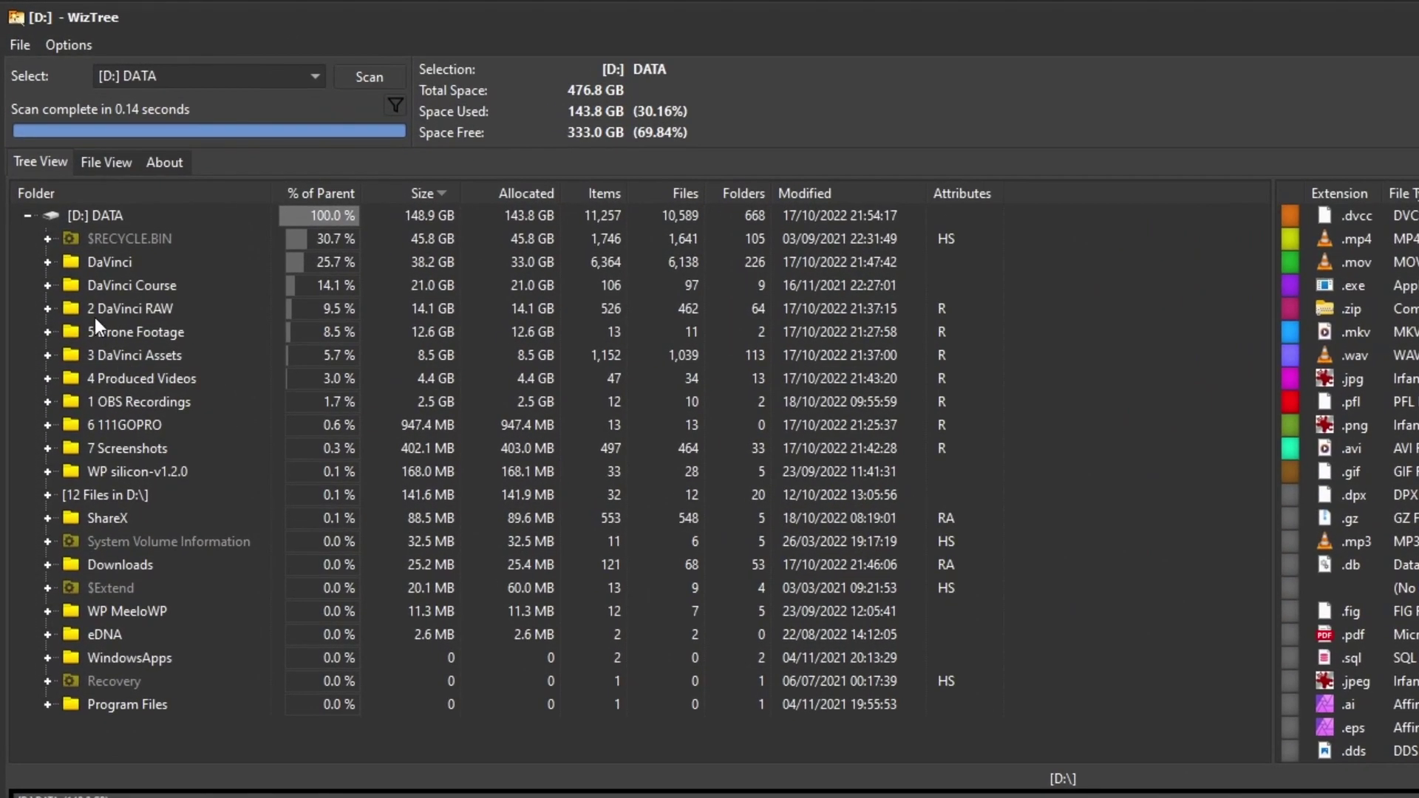
Step: Expand DaVinci and its CacheClip folder on drive D:, and show the largest cache subfolder, starting with 2dbf1fad, in File Explorer
{"action": "left_click", "coordinate": [47, 262]}
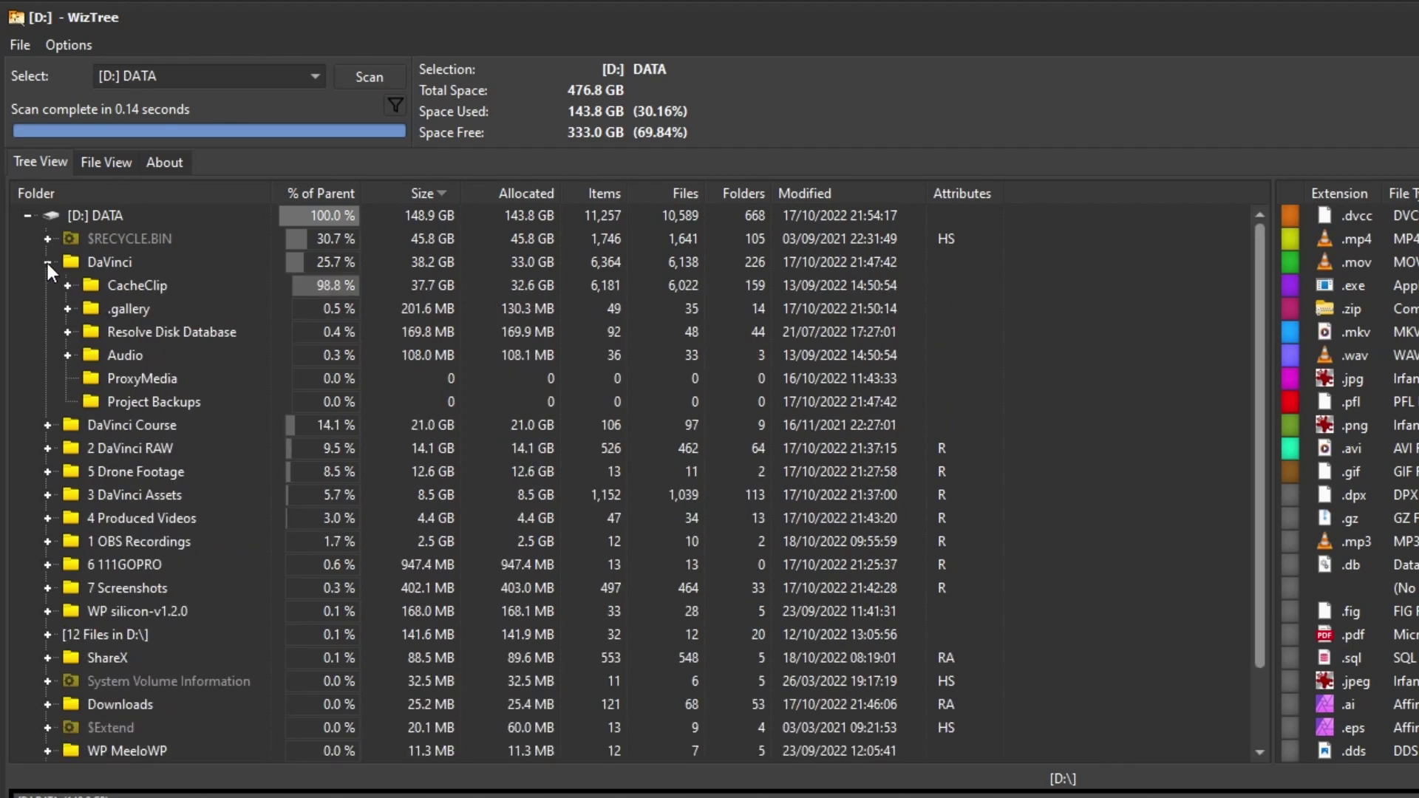
{"action": "left_click", "coordinate": [67, 285]}
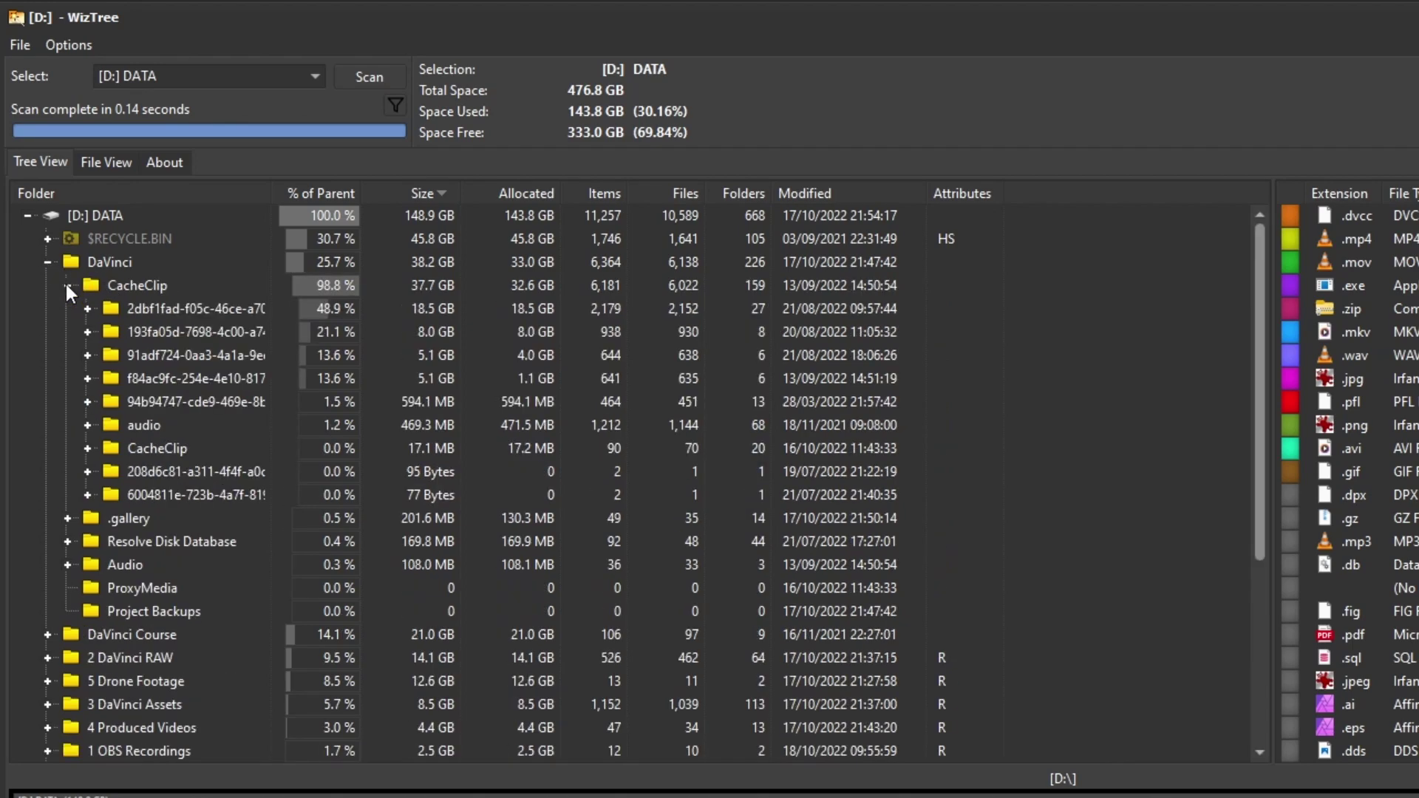
{"action": "left_click", "coordinate": [175, 308]}
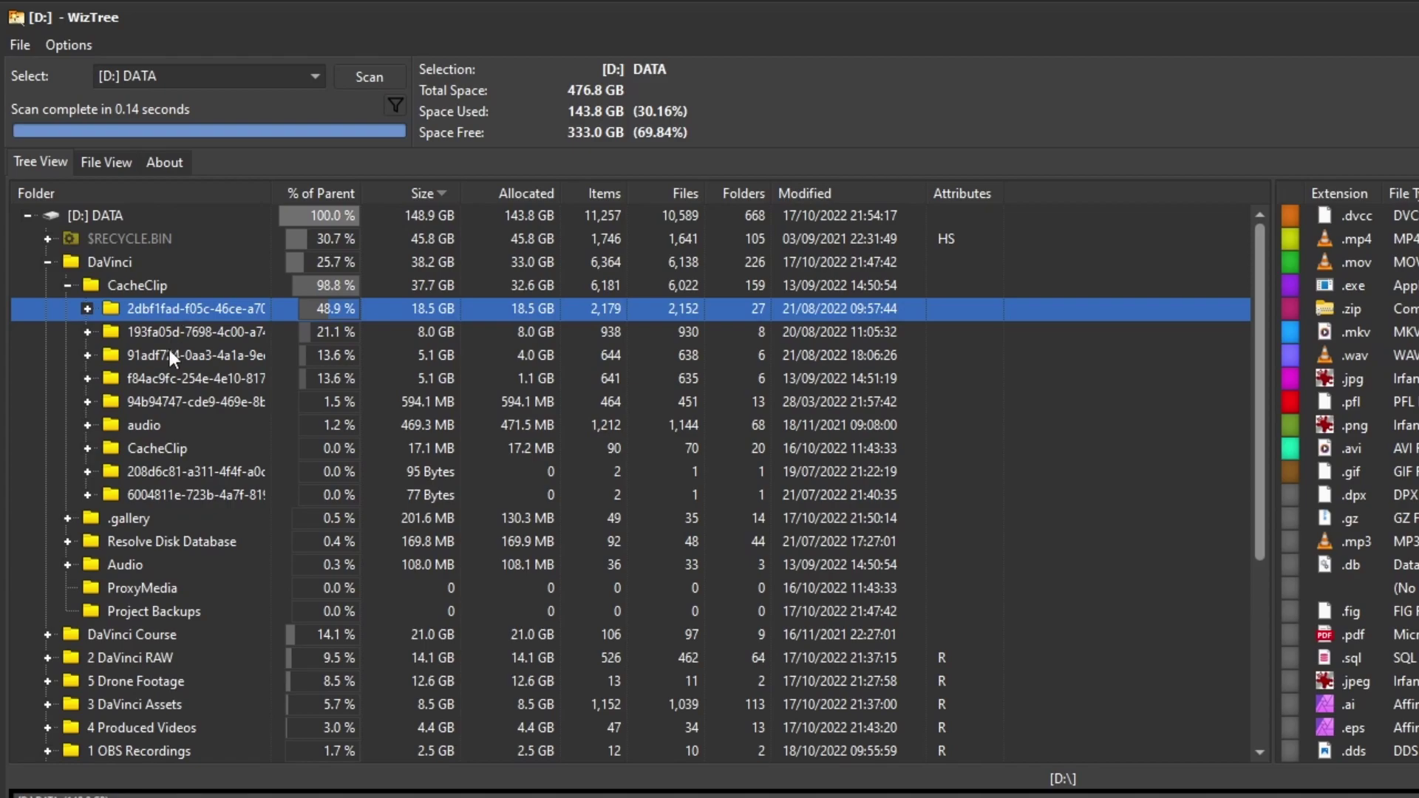
{"action": "right_click", "coordinate": [163, 307]}
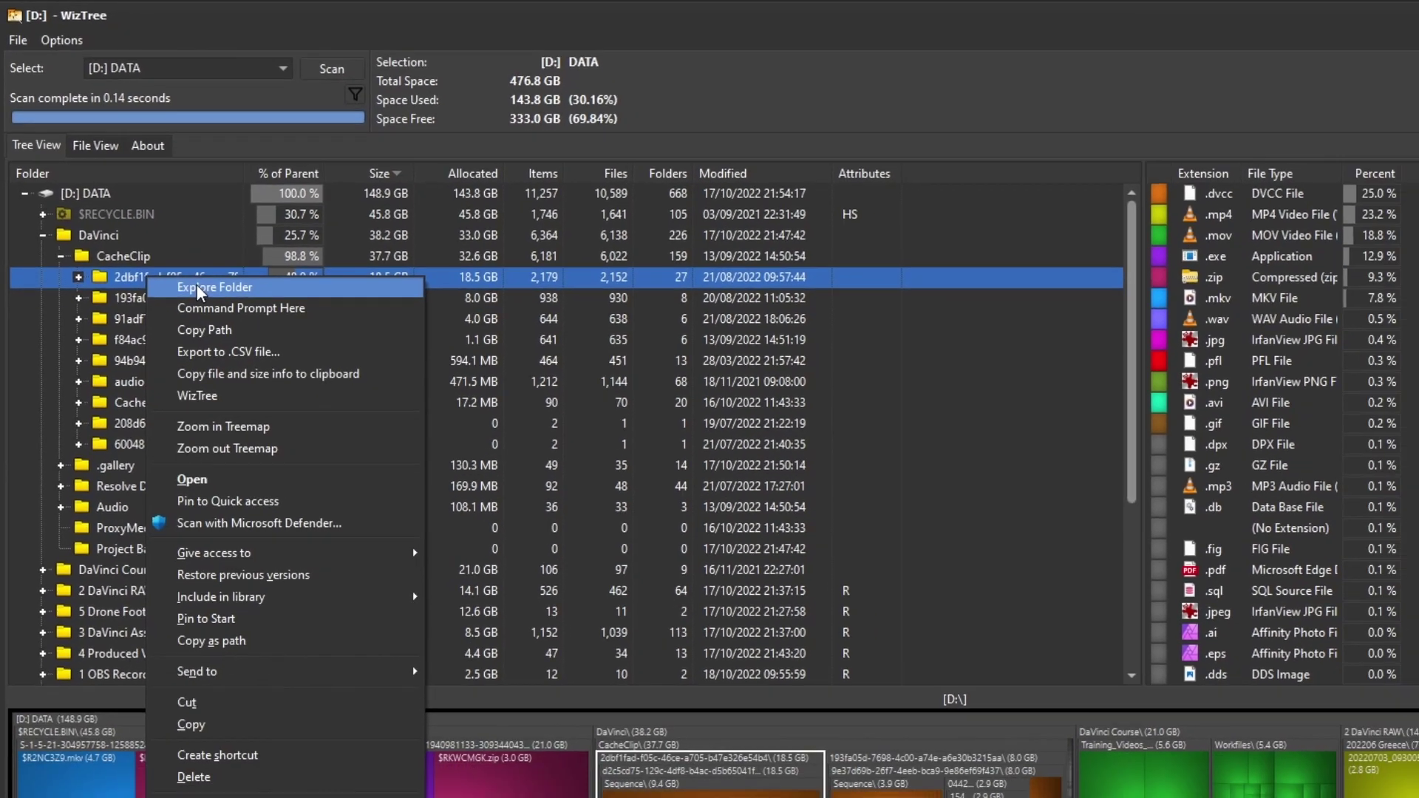
{"action": "left_click", "coordinate": [219, 317]}
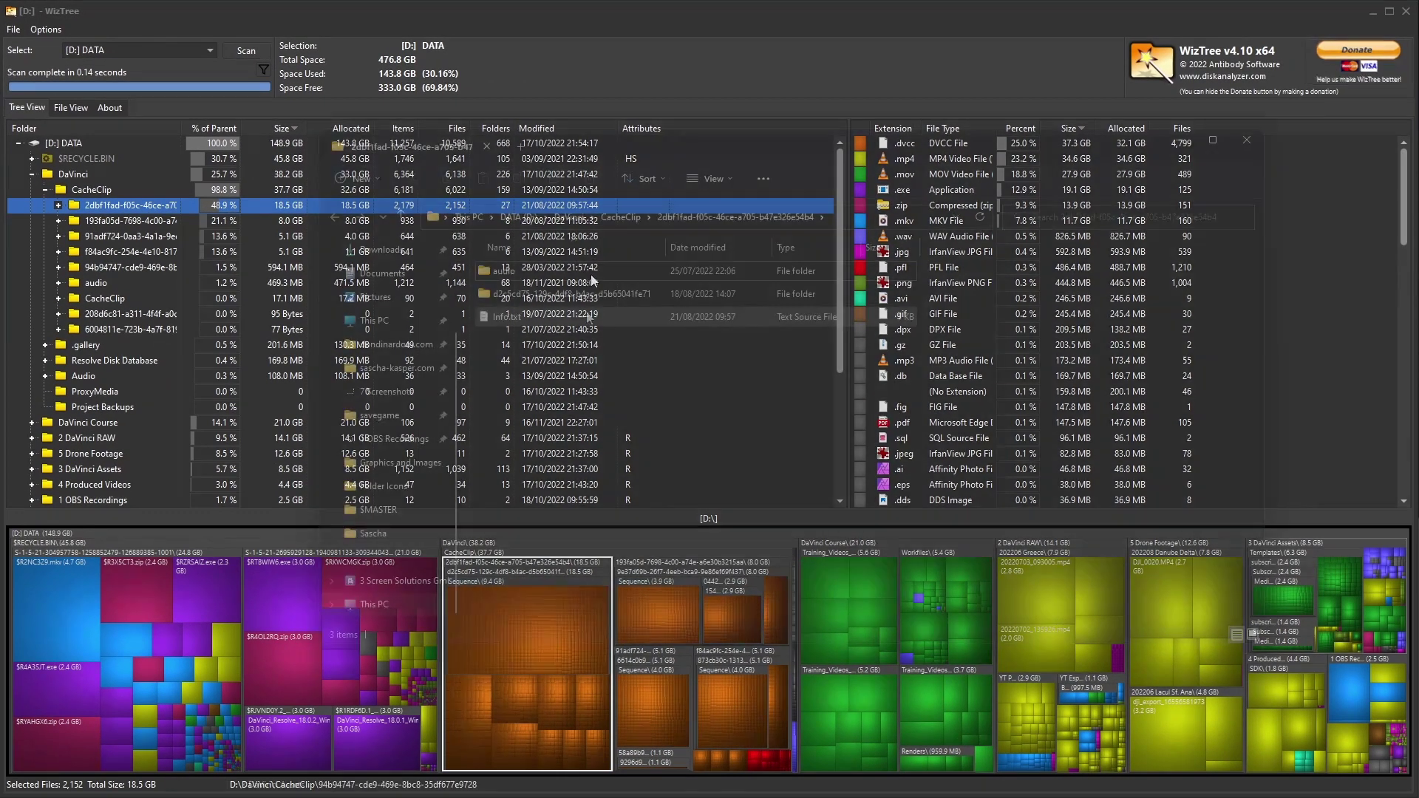
Step: Try to delete the d2c5cd75-129c-4df8-b4ac-d5b65041fe71 cache subfolder, and rescan drive D: in WizTree
{"action": "left_click", "coordinate": [592, 294]}
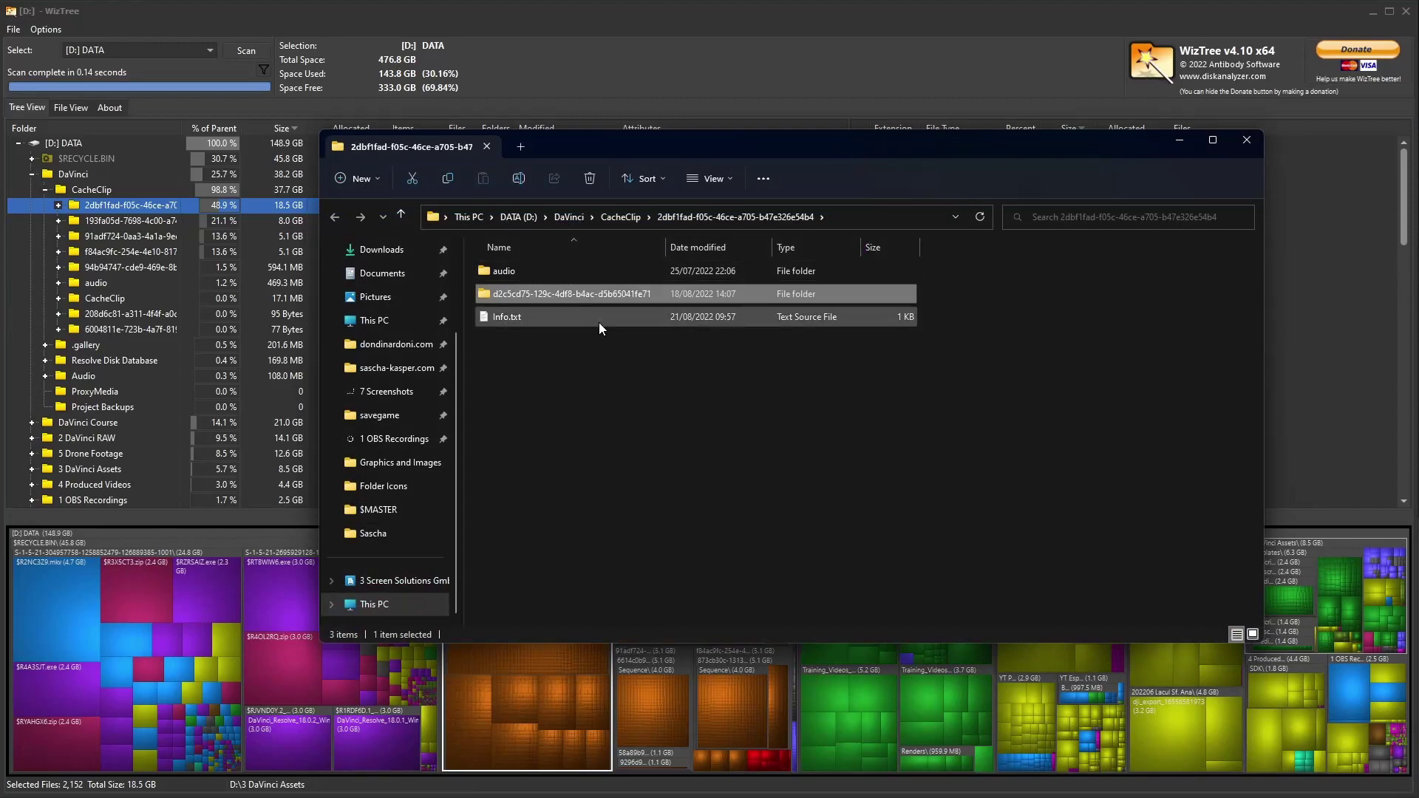
{"action": "left_click", "coordinate": [592, 178]}
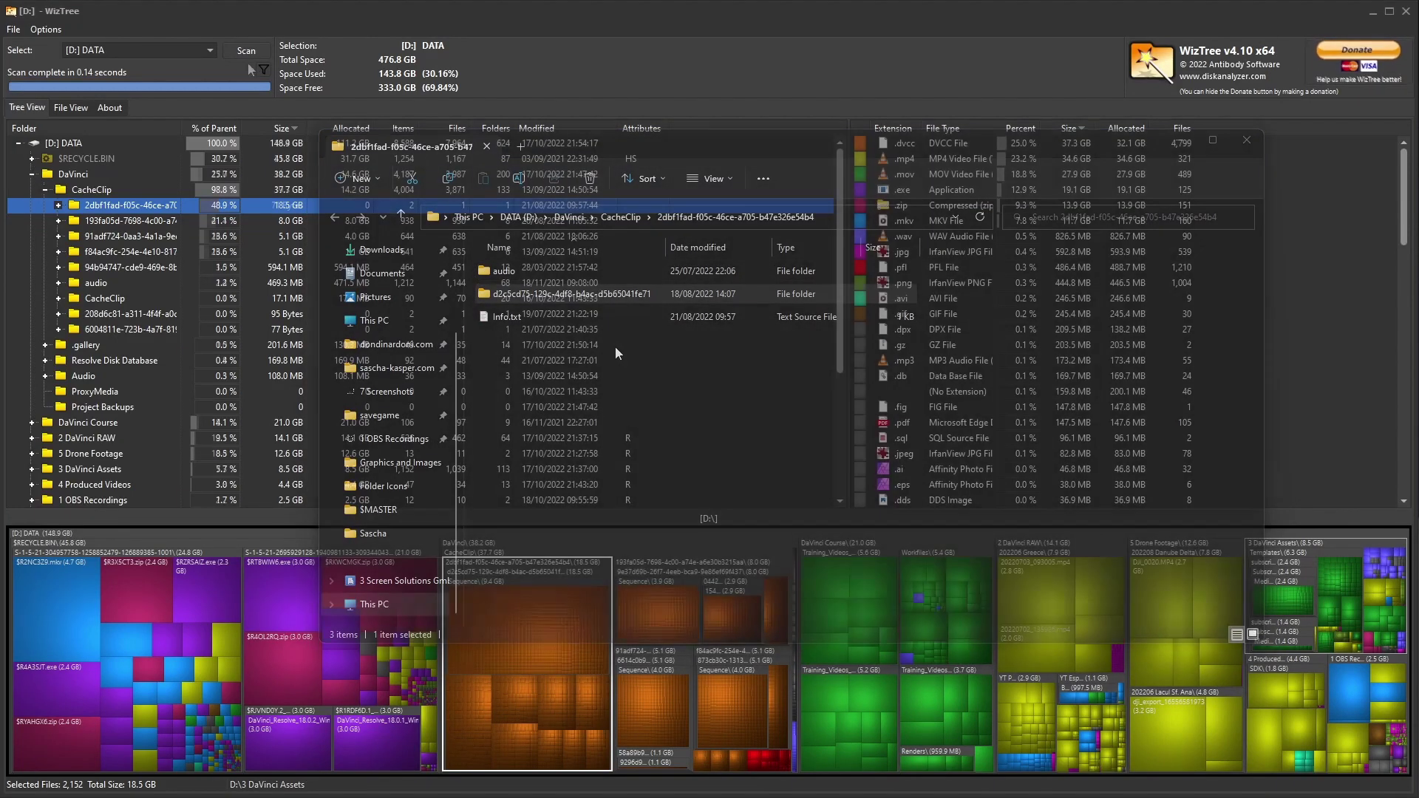
{"action": "left_click", "coordinate": [247, 51]}
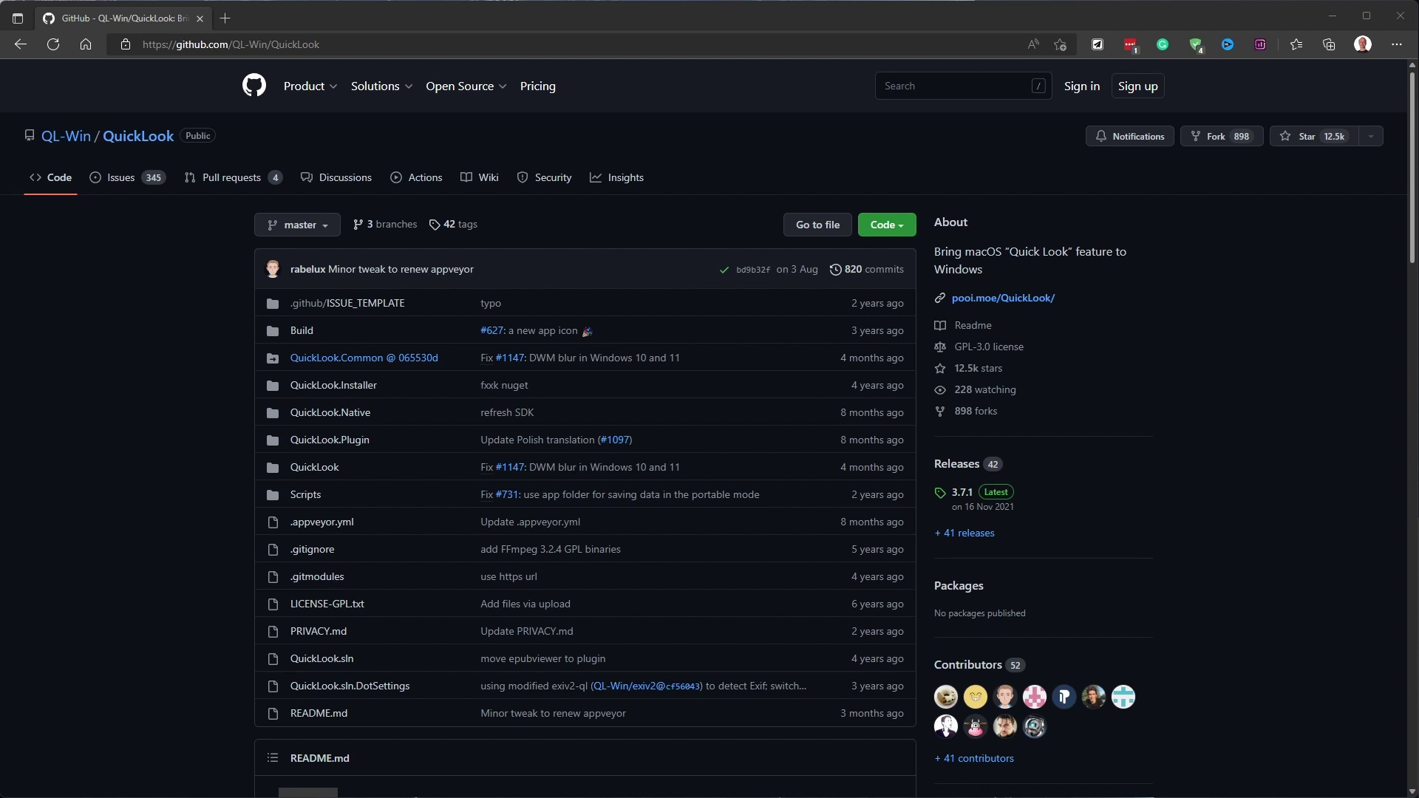
Step: Open the latest QuickLook release, 3.7.1, from its GitHub repository and look through the release page
{"action": "left_click", "coordinate": [996, 495]}
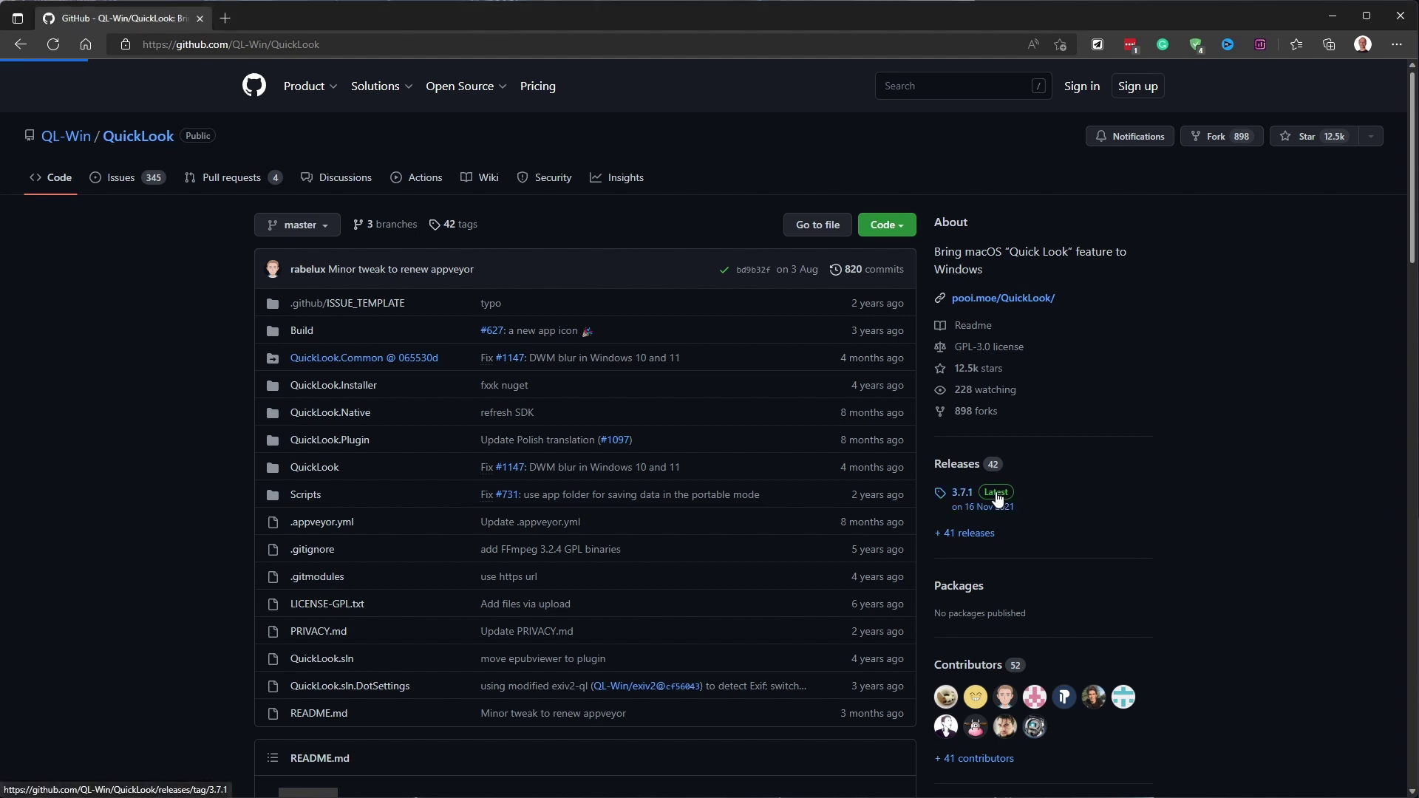
{"action": "scroll", "coordinate": [739, 509], "scroll_direction": "down", "scroll_amount": 2}
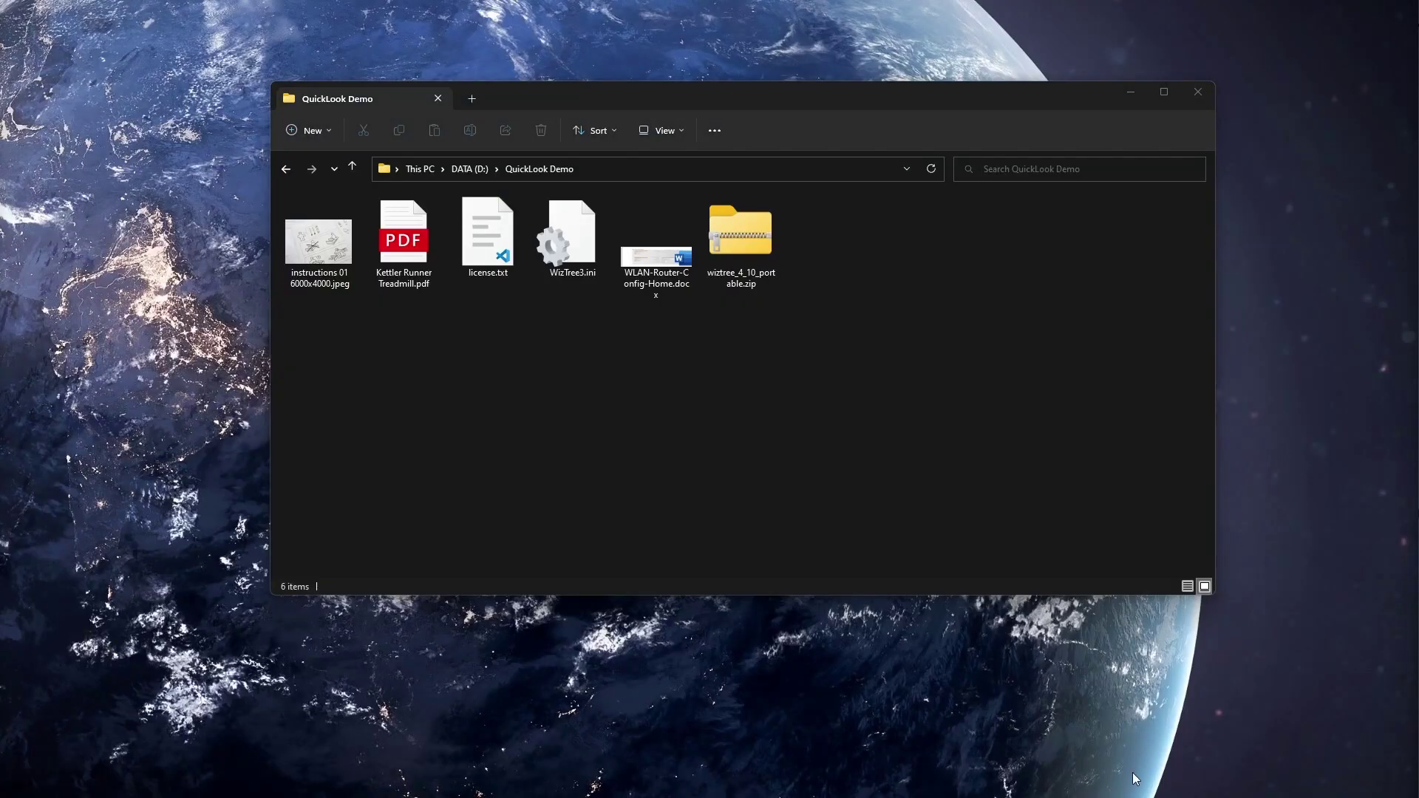
Step: Preview the files in the QuickLook Demo folder one after another, from instructions 01 6000x4000.jpeg through wiztree_4_10_portable.zip
{"action": "left_click", "coordinate": [325, 248]}
{"action": "key", "text": "space"}
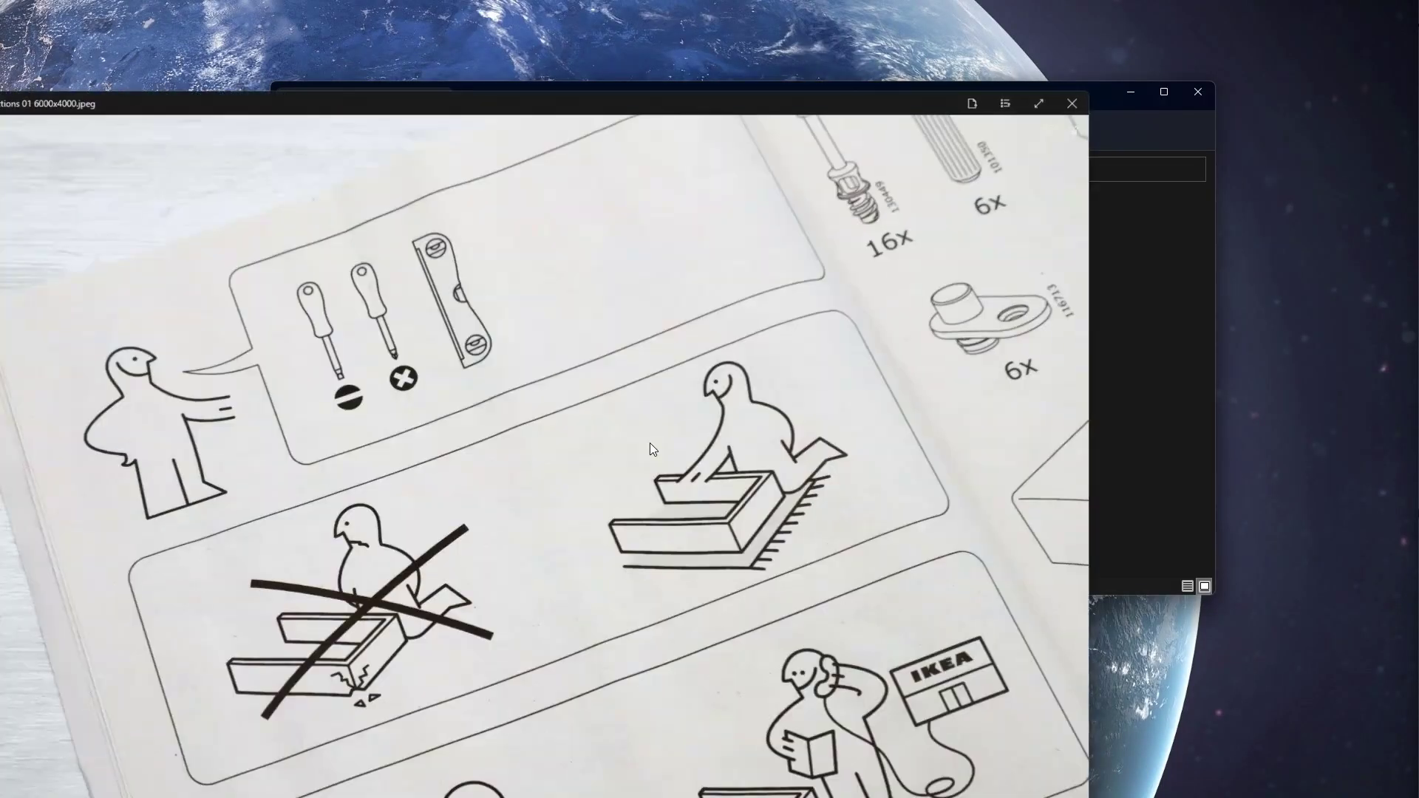
{"action": "key", "text": "Right"}
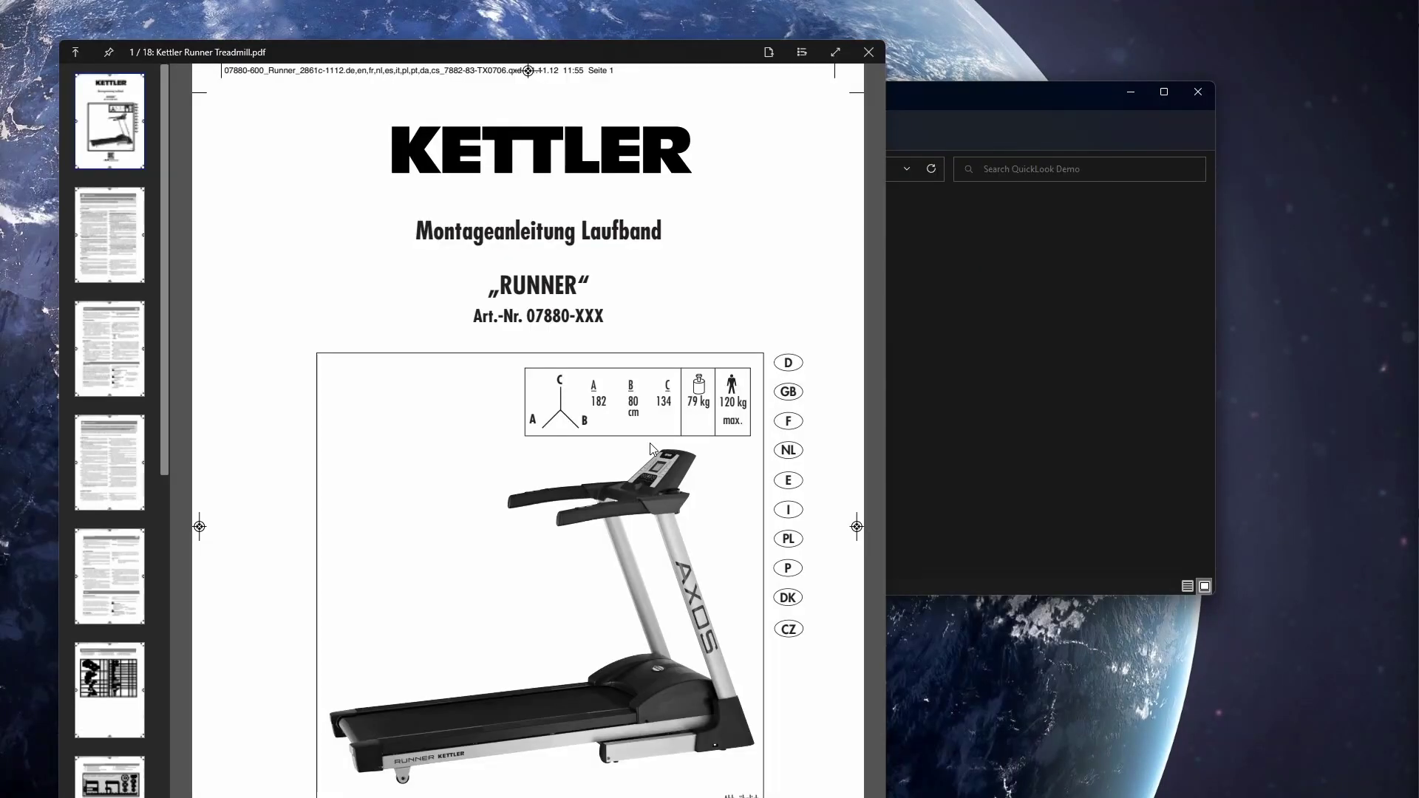
{"action": "key", "text": "Right"}
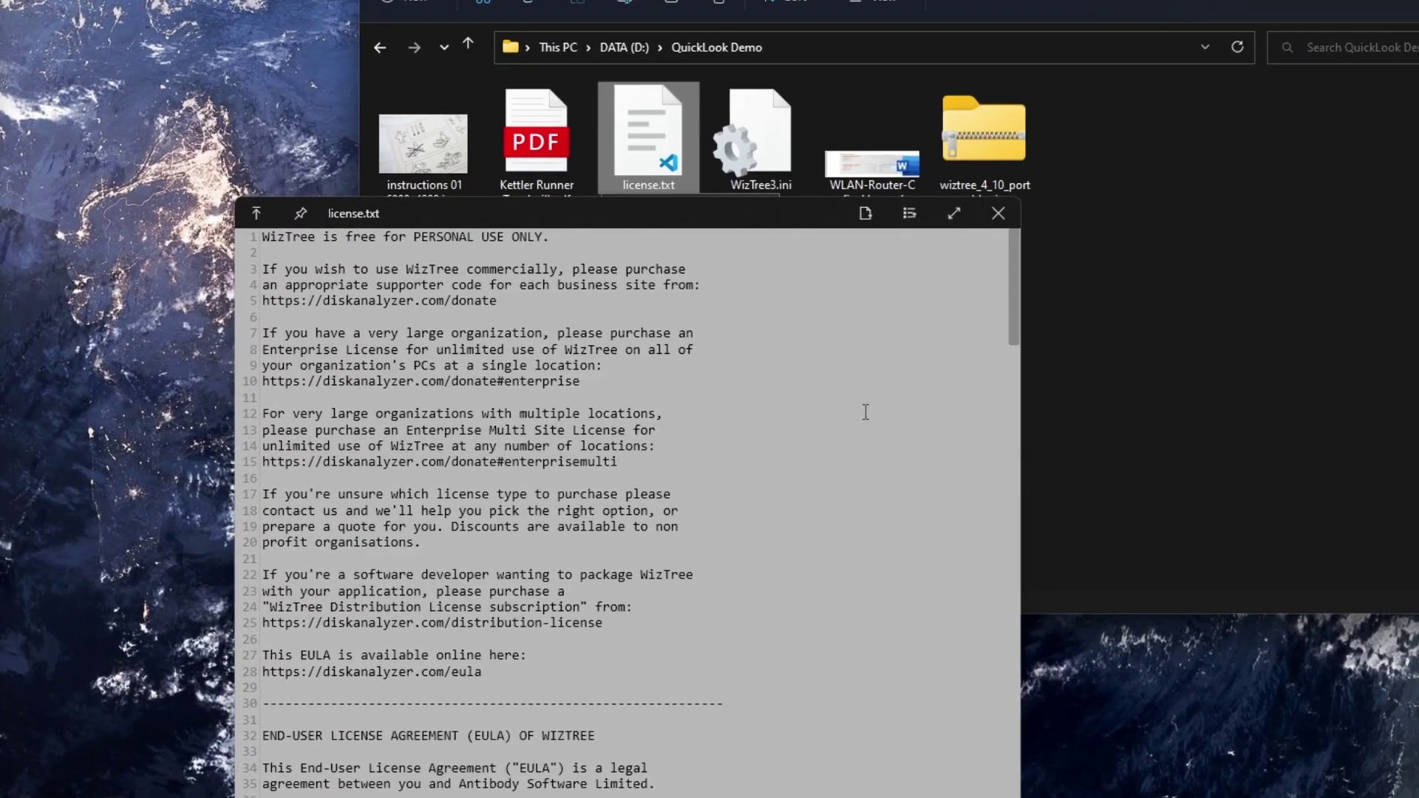
{"action": "key", "text": "Right"}
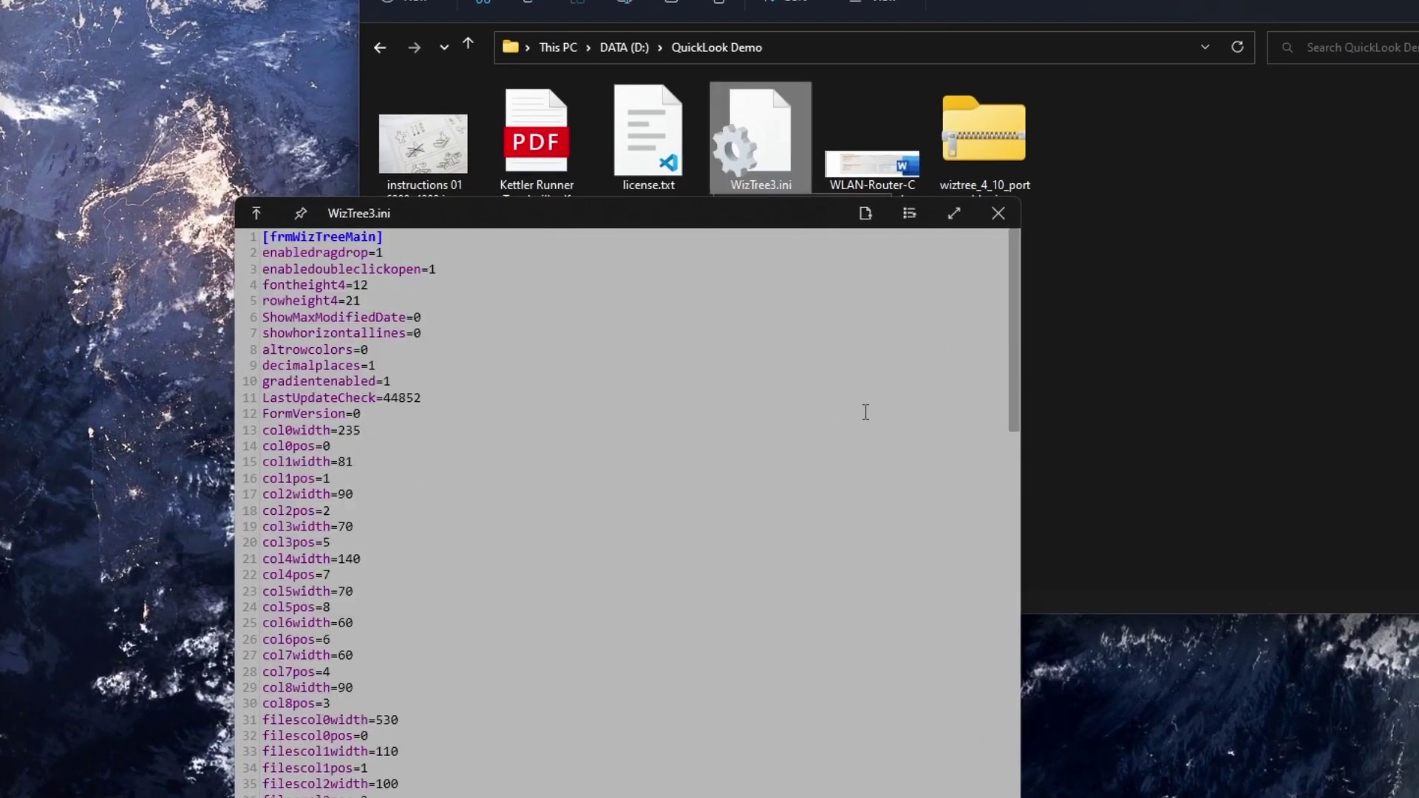
{"action": "key", "text": "Right"}
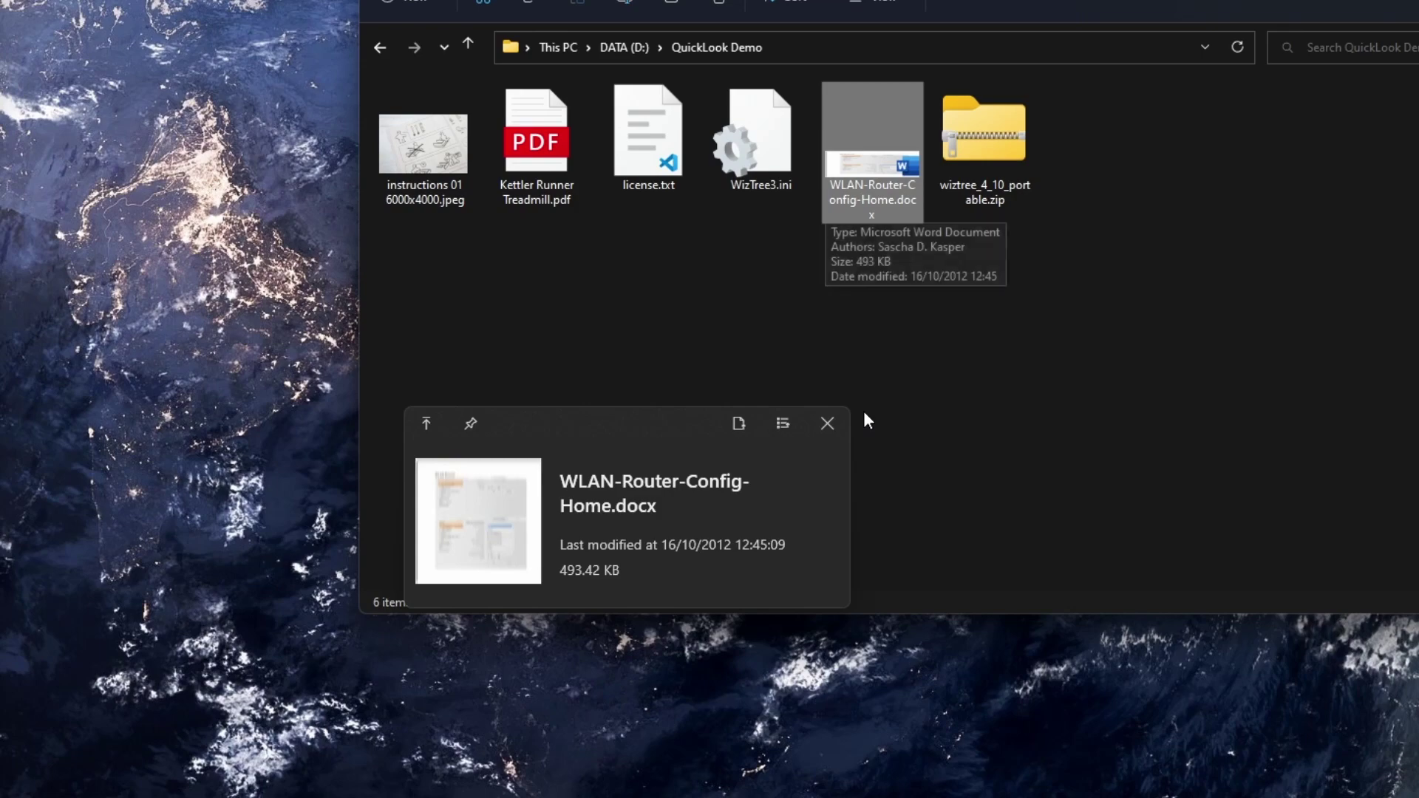
{"action": "key", "text": "Right"}
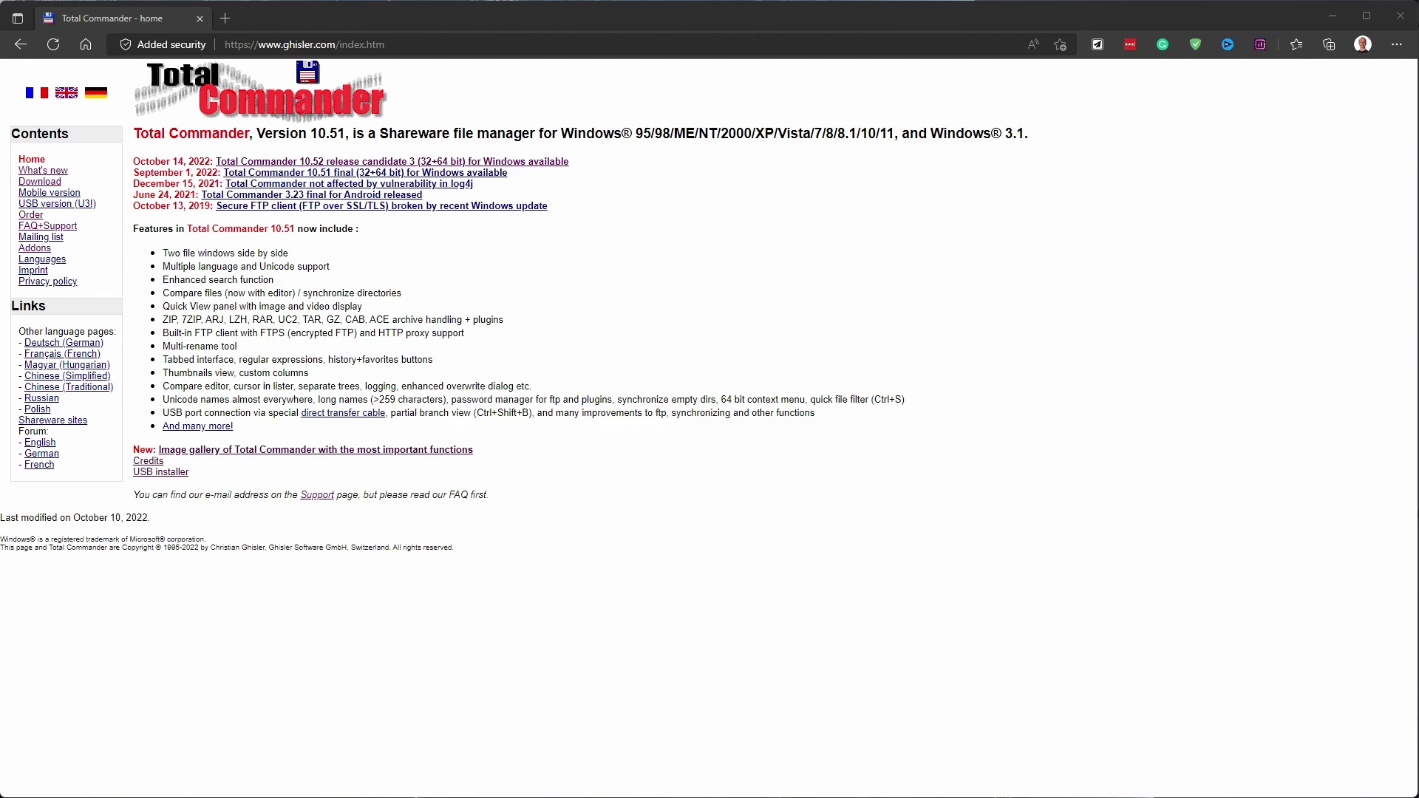
Step: View the ordering information for Total Commander on its website and go to the download page
{"action": "left_click", "coordinate": [35, 216]}
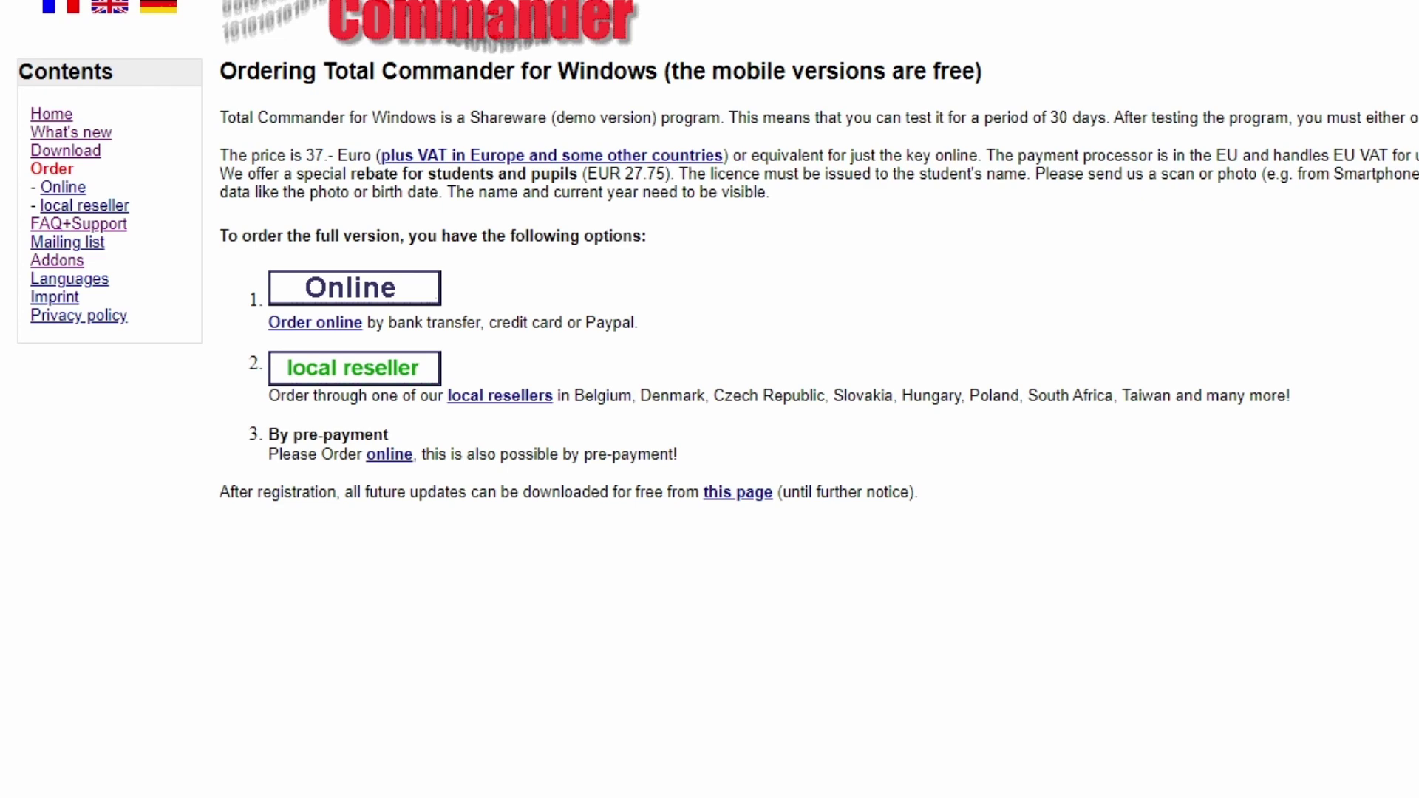
{"action": "left_click", "coordinate": [96, 152]}
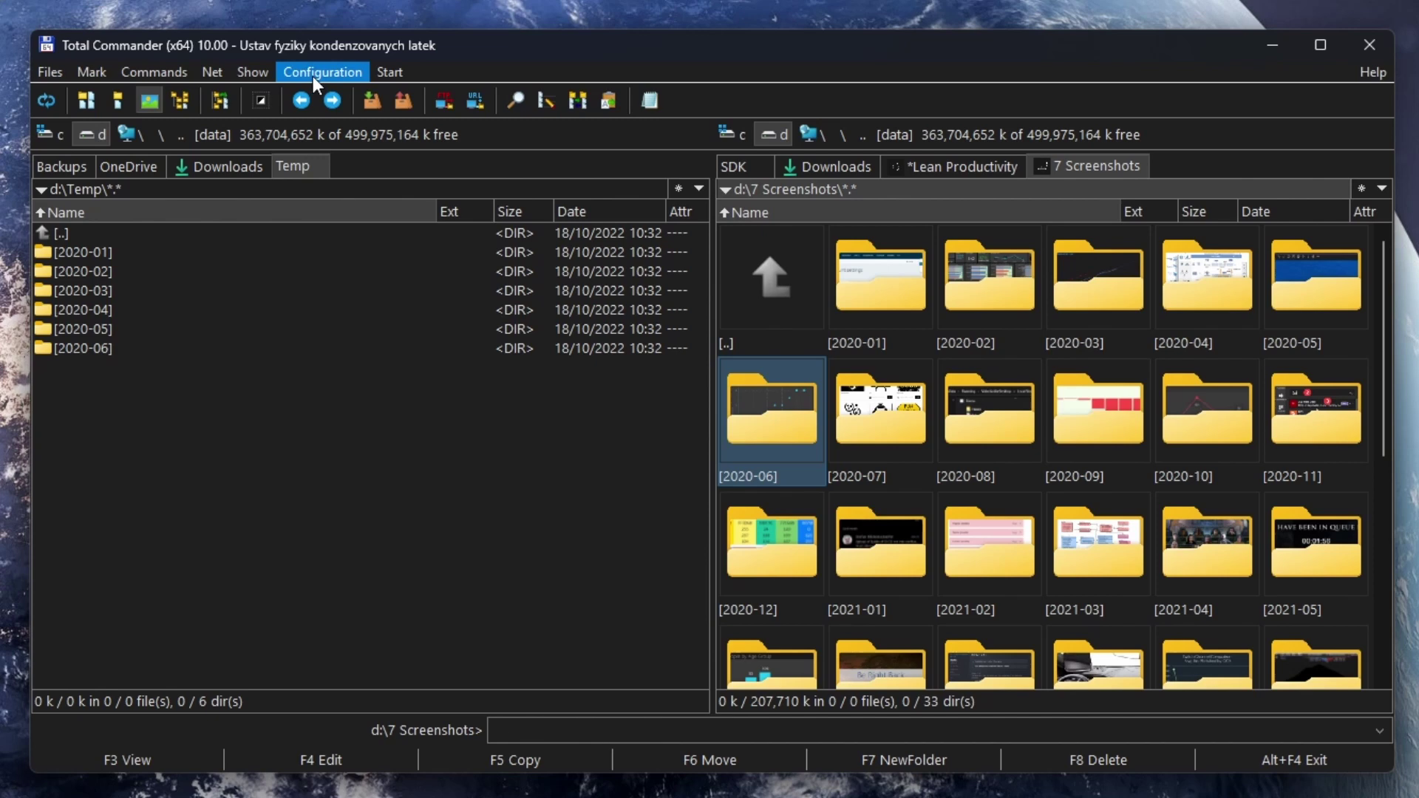
Step: Review the Font, Color and Misc. pages of Total Commander's configuration, including the hotkey remapping options
{"action": "left_click", "coordinate": [318, 73]}
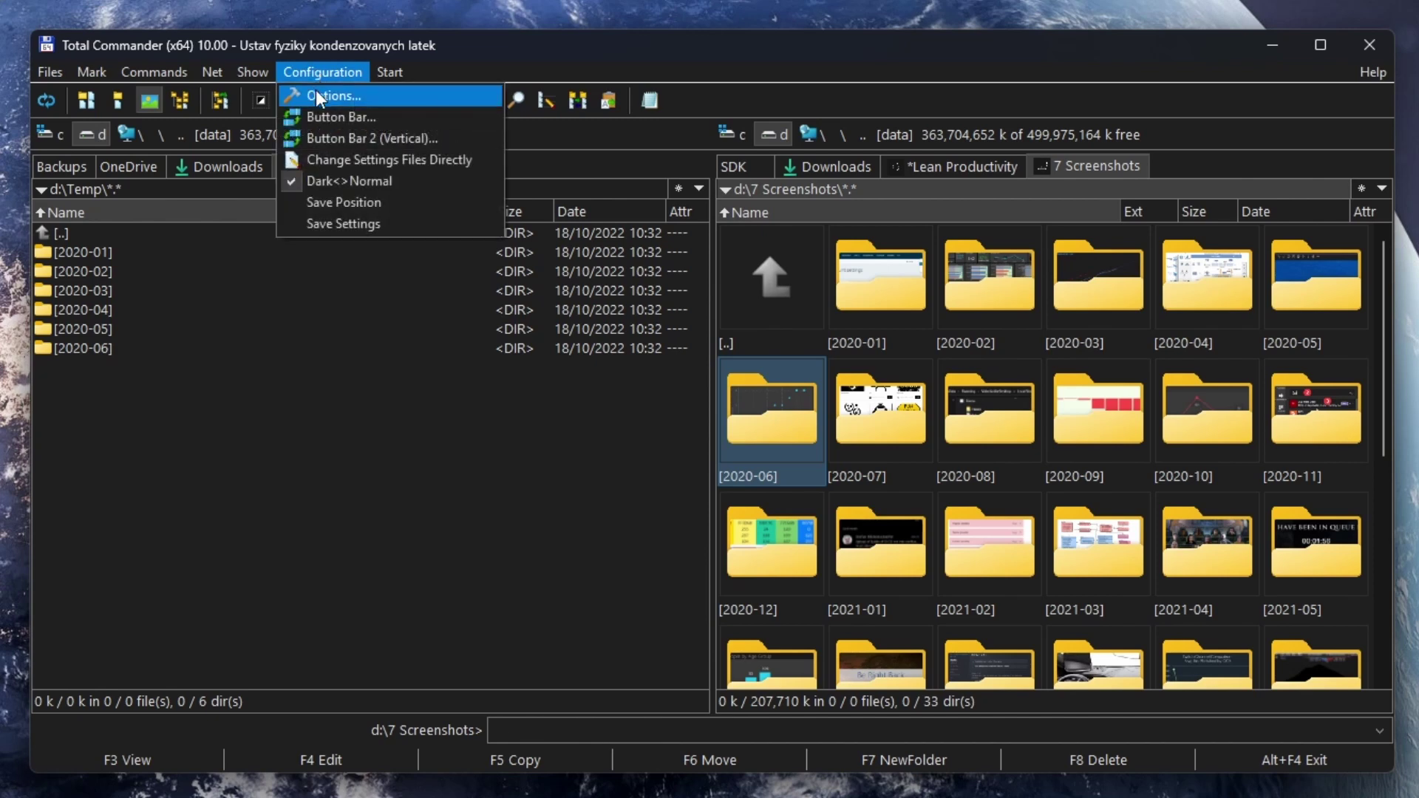
{"action": "left_click", "coordinate": [319, 96]}
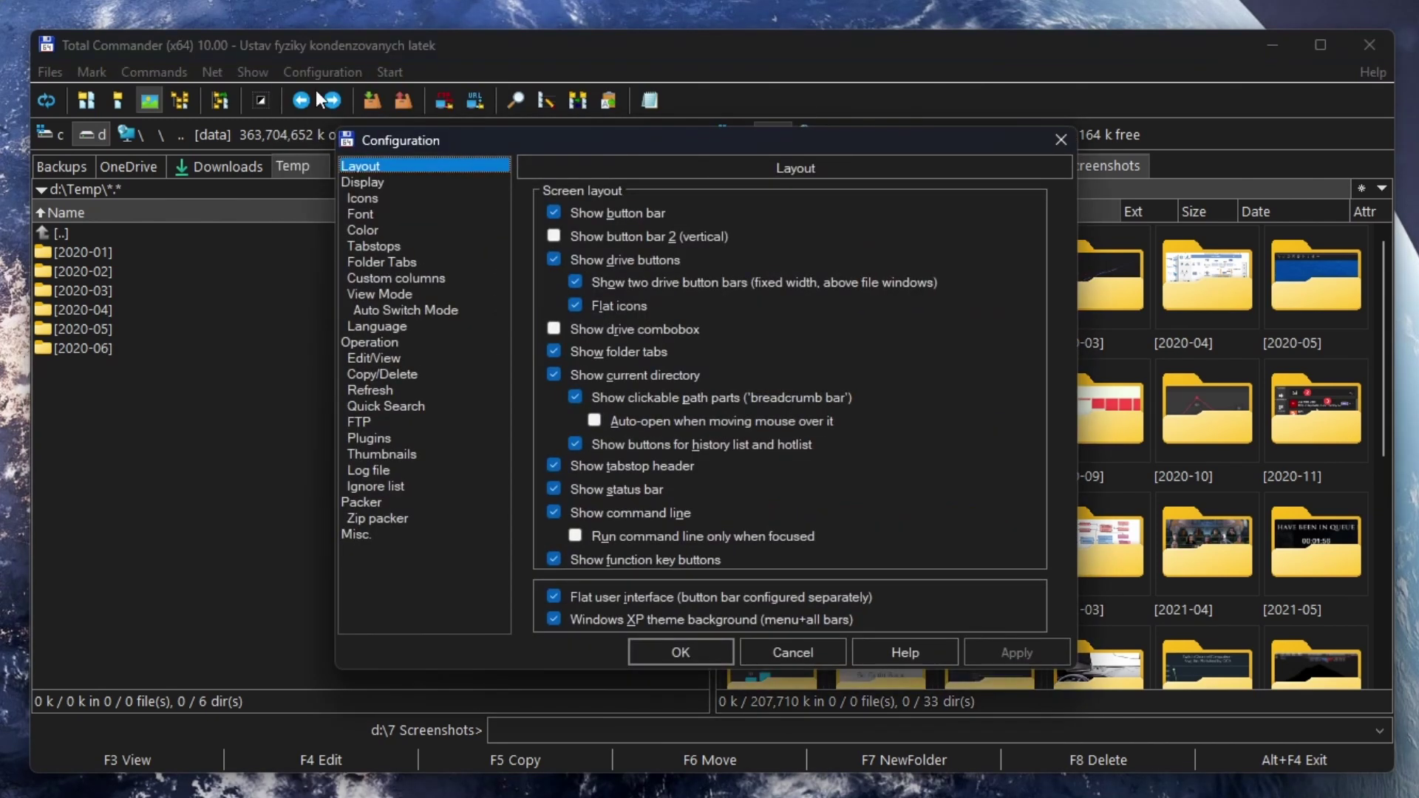
{"action": "left_click", "coordinate": [388, 214]}
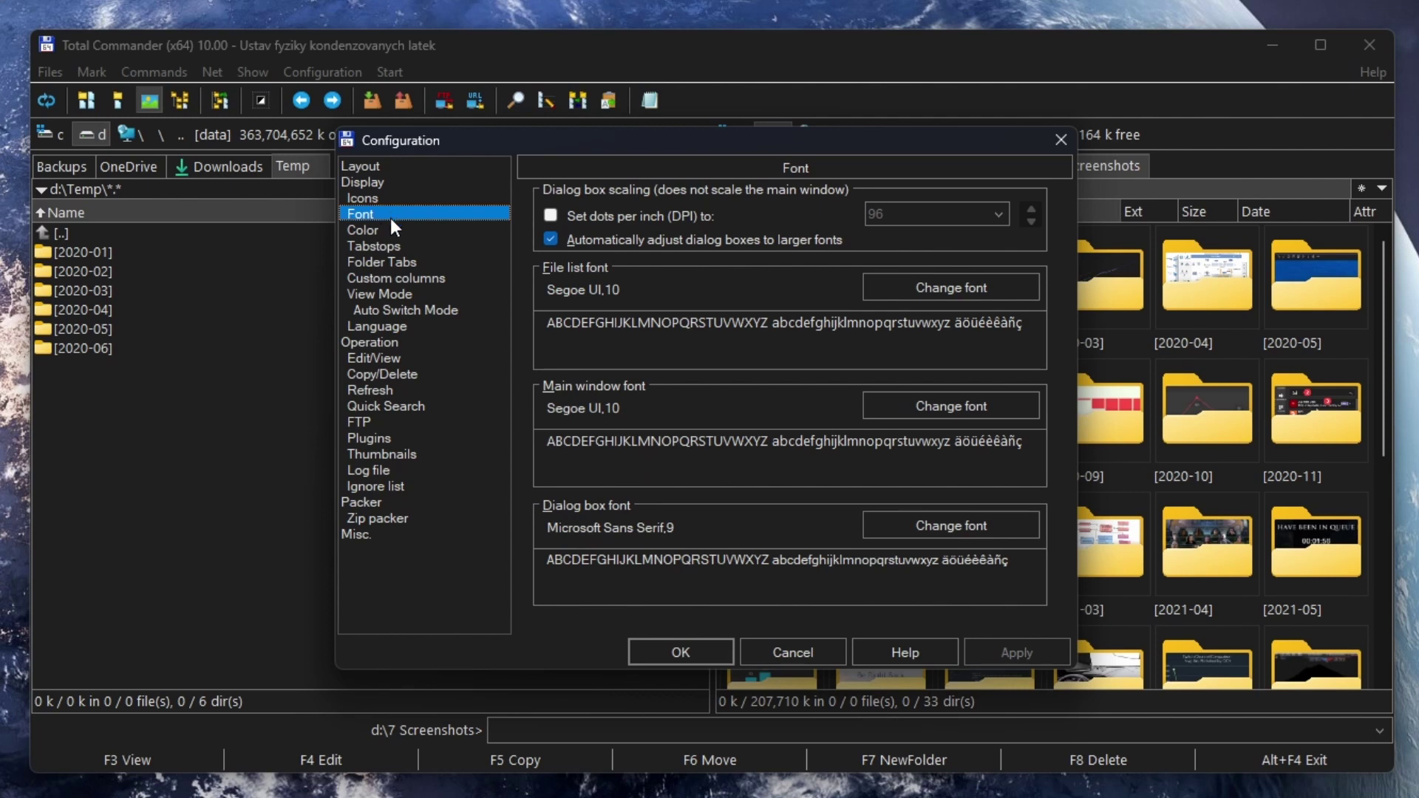
{"action": "left_click", "coordinate": [393, 231]}
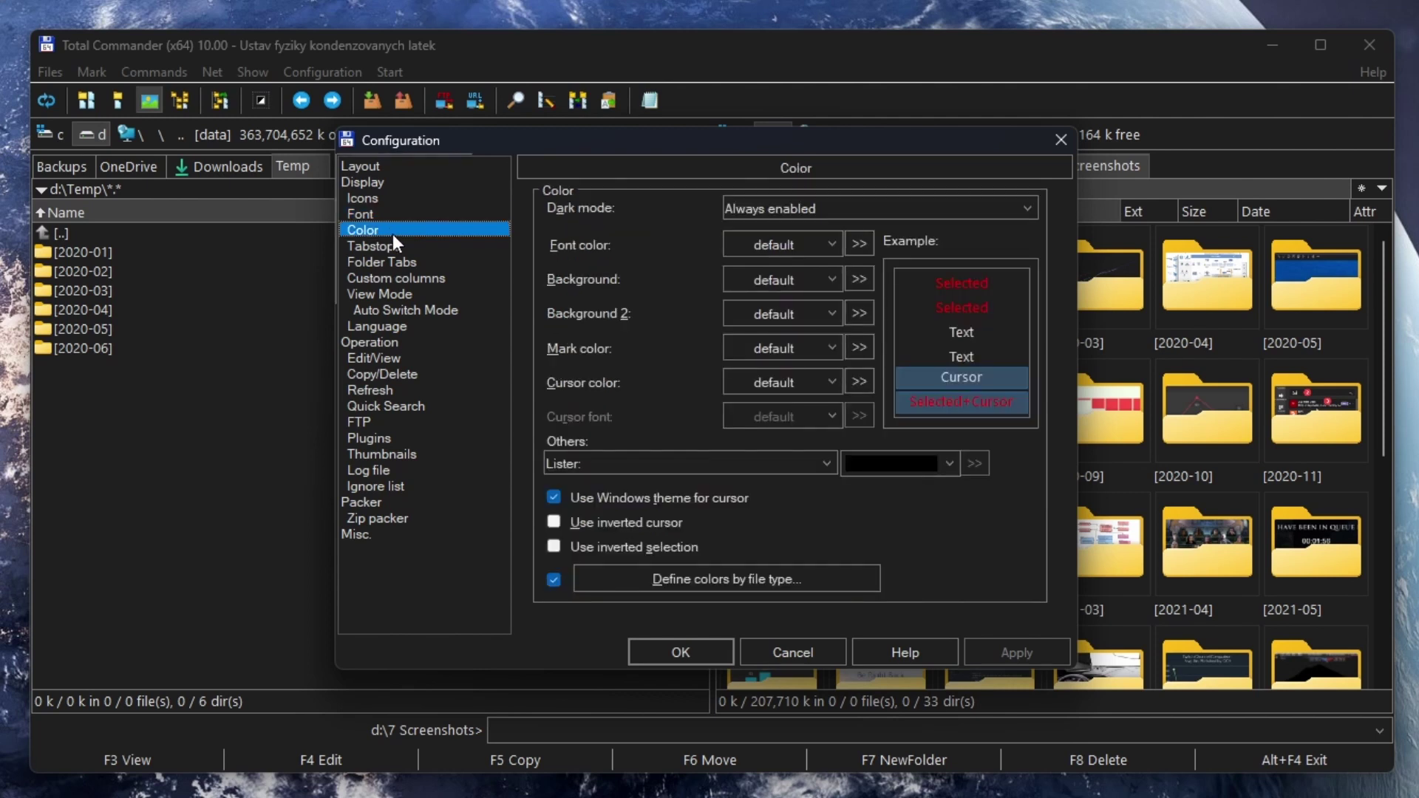
{"action": "left_click", "coordinate": [390, 532]}
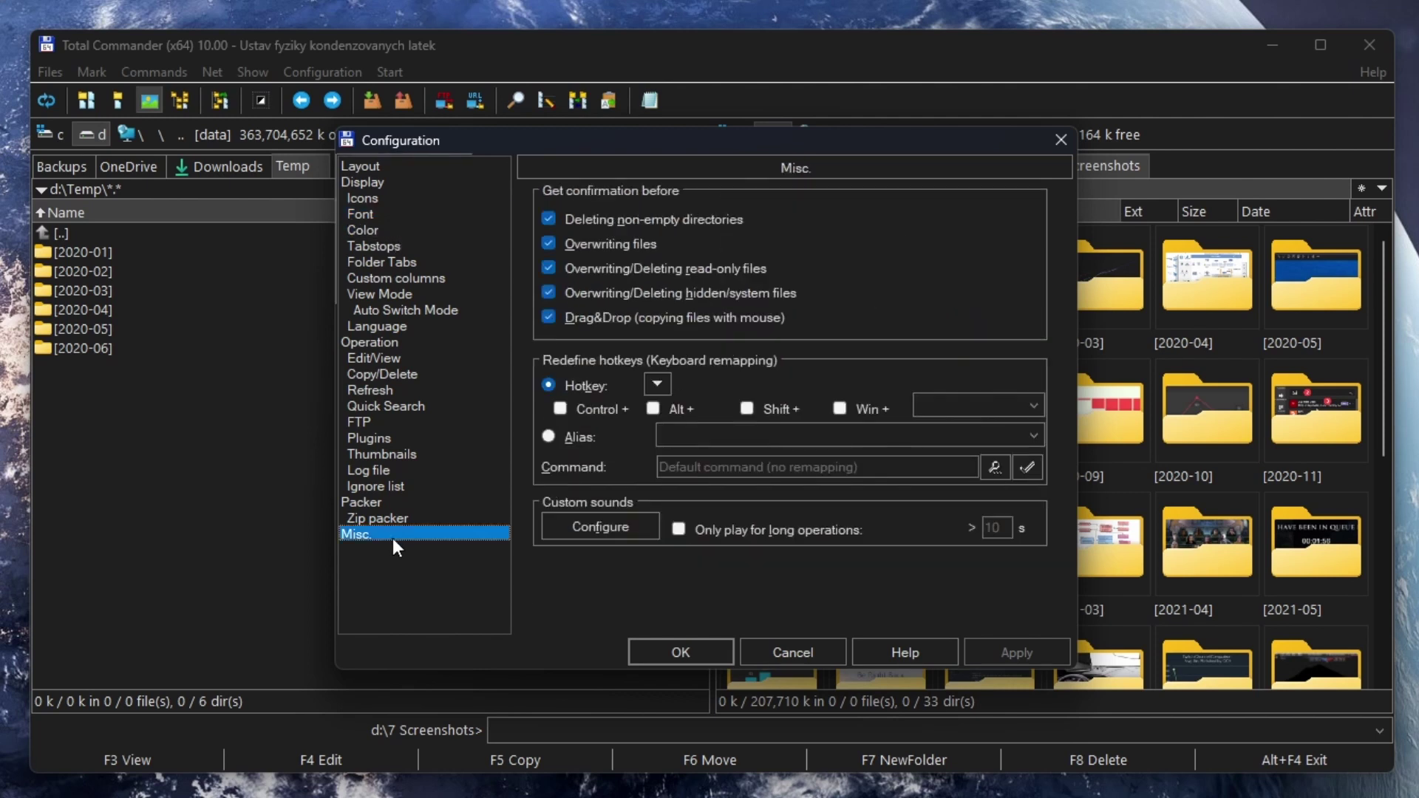
{"action": "left_click", "coordinate": [658, 384]}
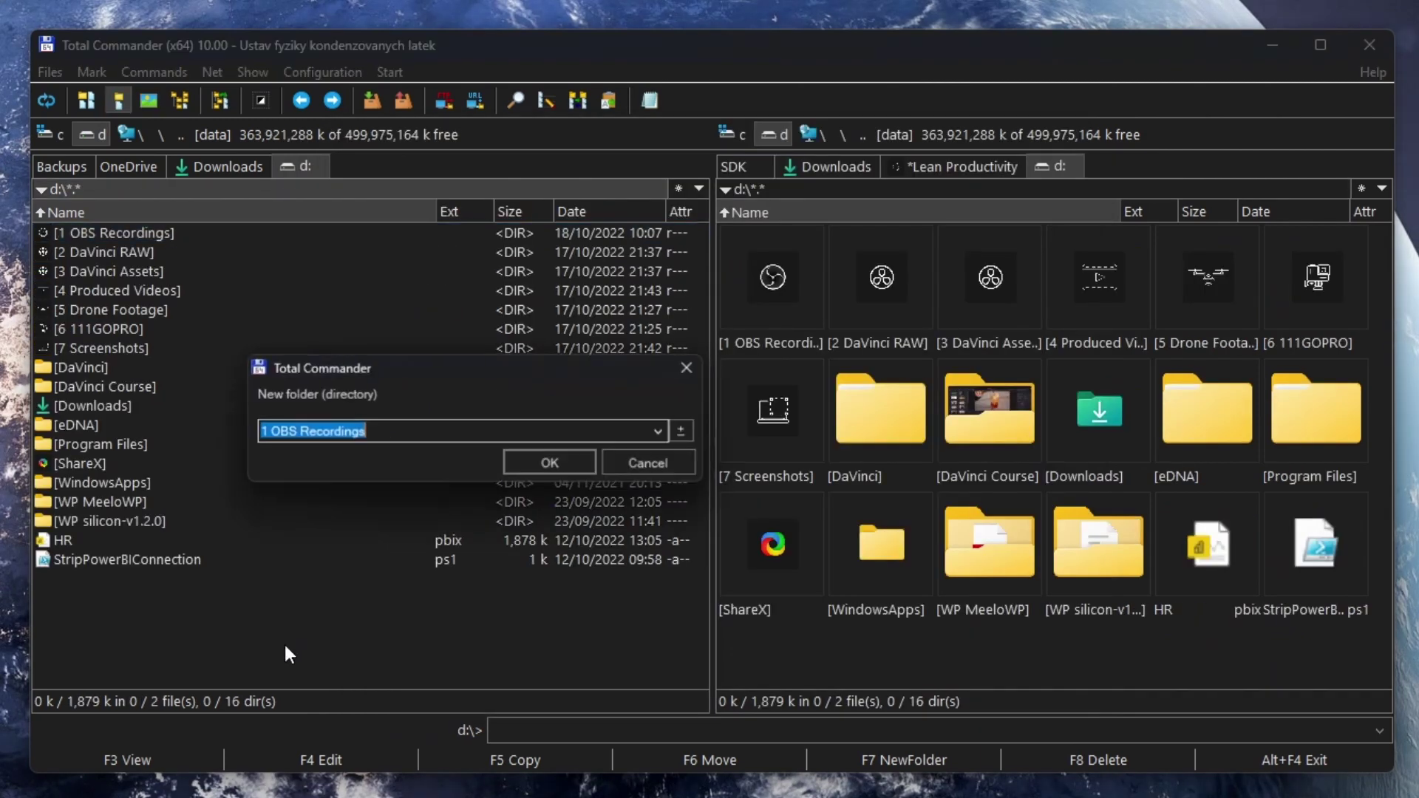
Step: Create a new folder named Temp in the root of drive D: and open it
{"action": "type", "text": "Temp"}
{"action": "key", "text": "Return"}
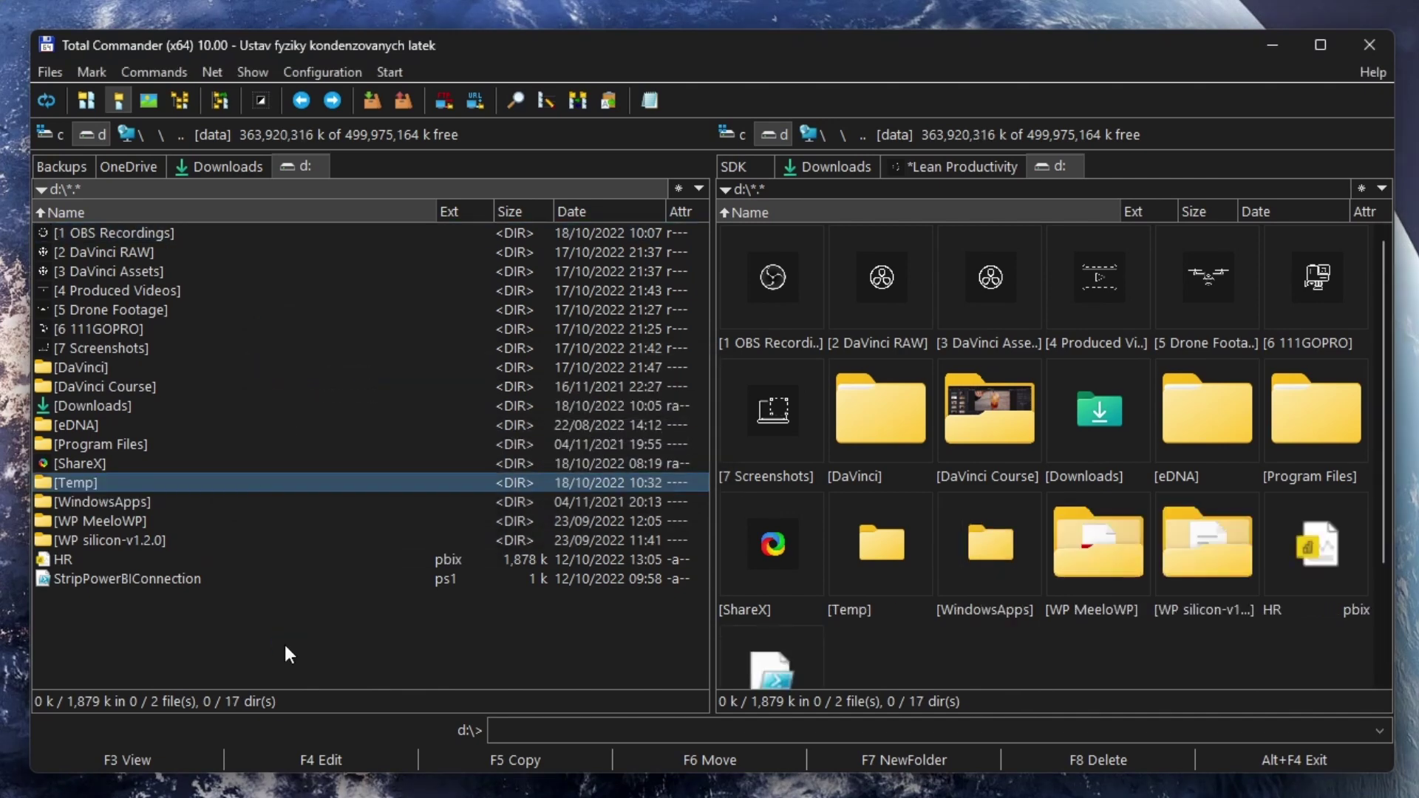
{"action": "key", "text": "Return"}
Step: Open 7 Screenshots in the other file pane and copy its folders 2020-01 through 2020-06 to D:\Temp
{"action": "key", "text": "Tab"}
{"action": "key", "text": "Down"}
{"action": "key", "text": "Return"}
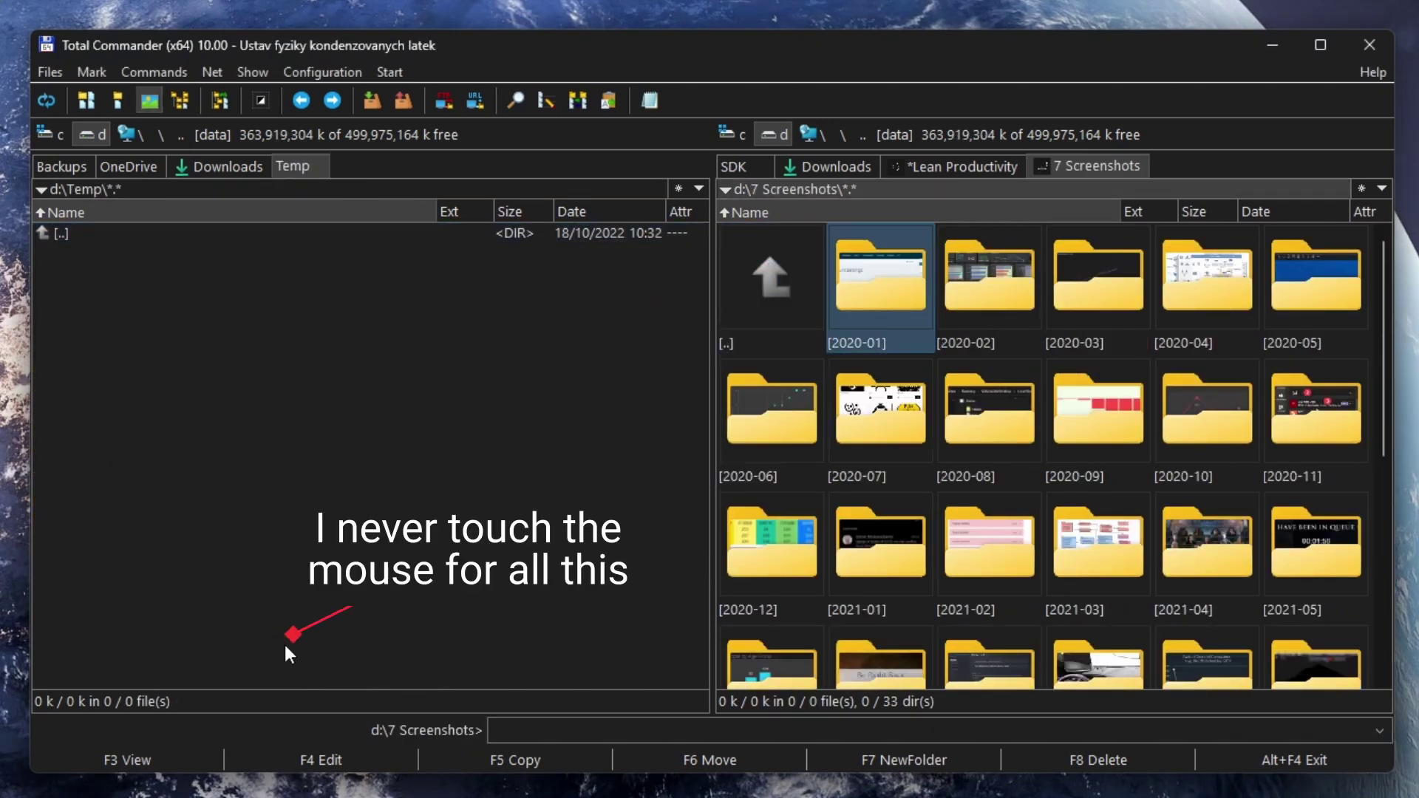
{"action": "key", "text": "shift+Down"}
{"action": "key", "text": "F5"}
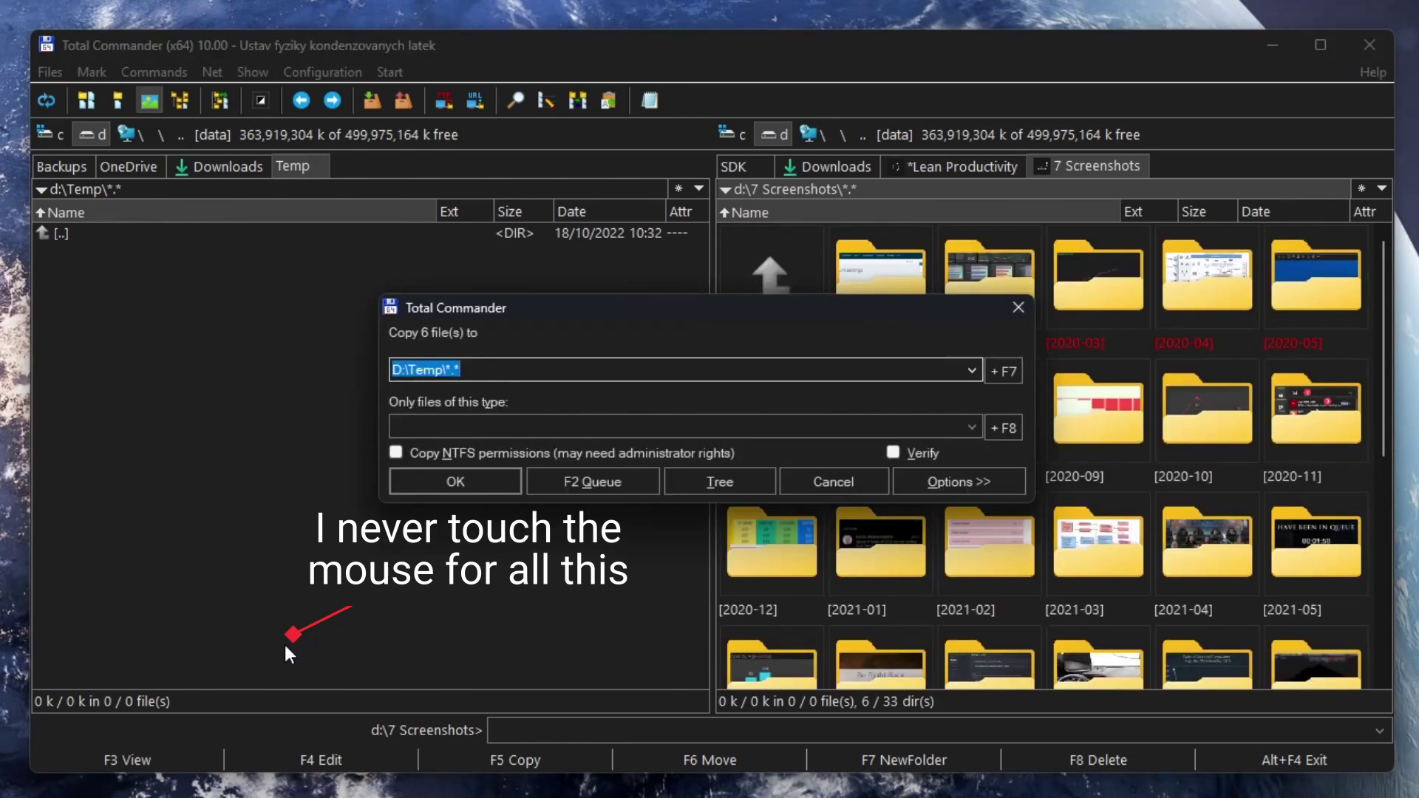
{"action": "key", "text": "Return"}
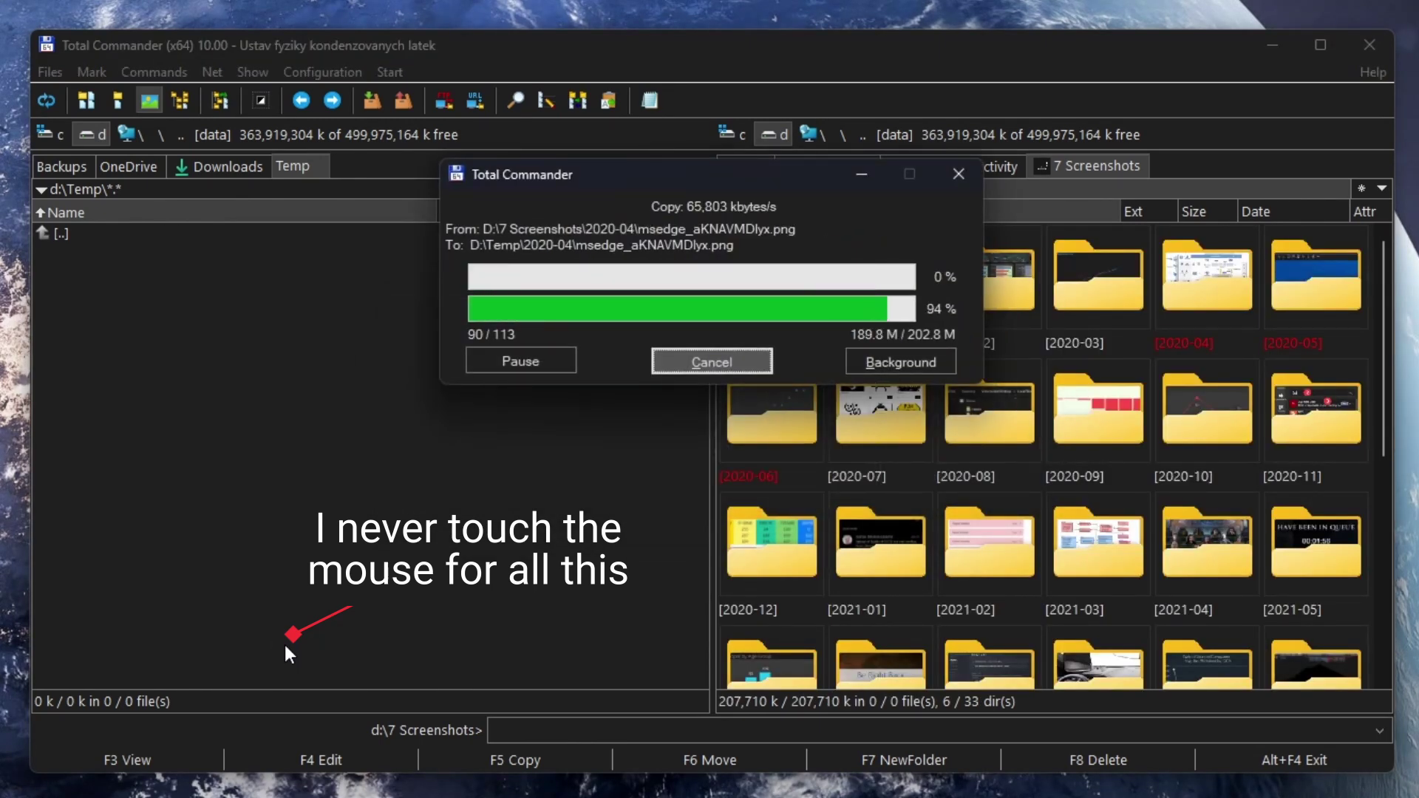
Step: Connect the file pane showing Temp to the saved FTP SDK server
{"action": "key", "text": "Tab"}
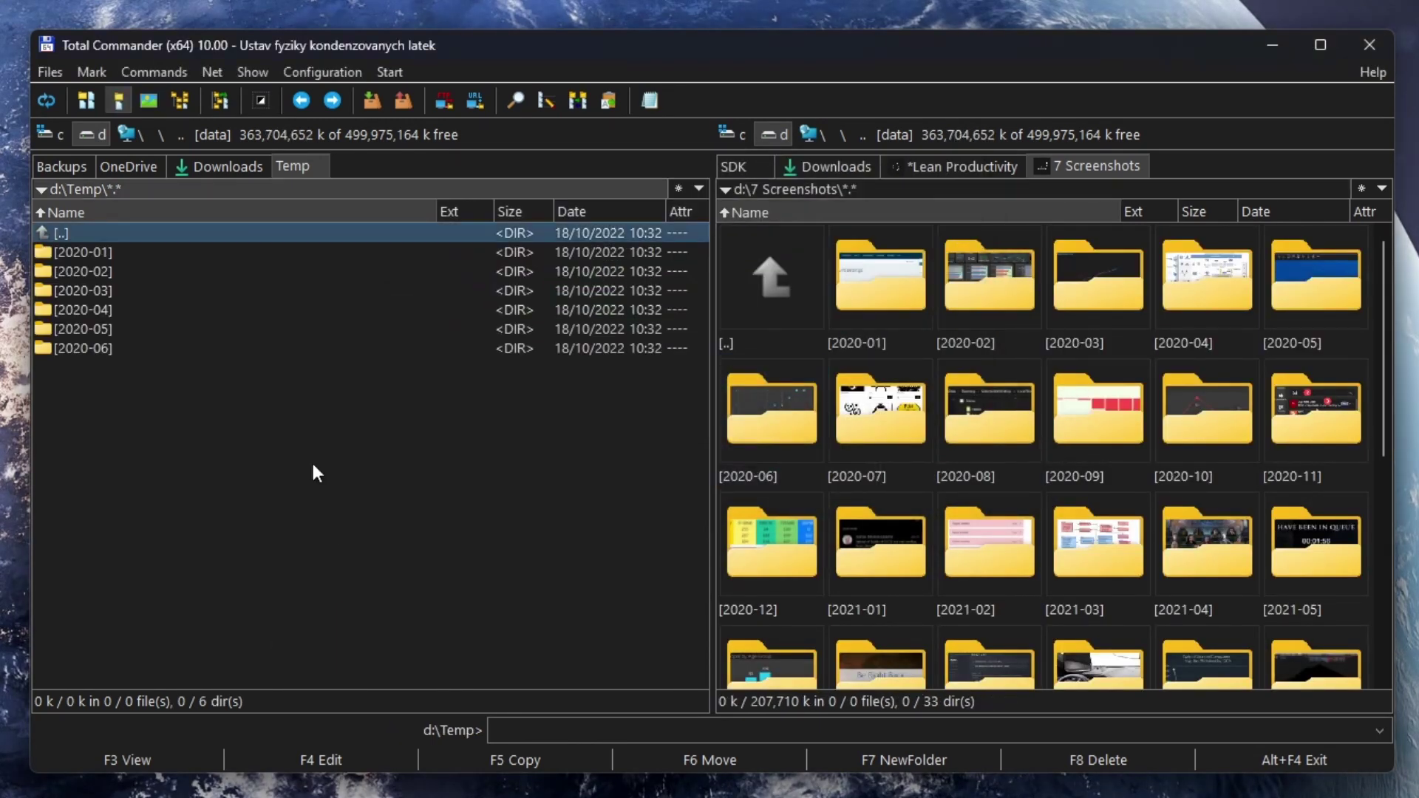
{"action": "left_click", "coordinate": [214, 69]}
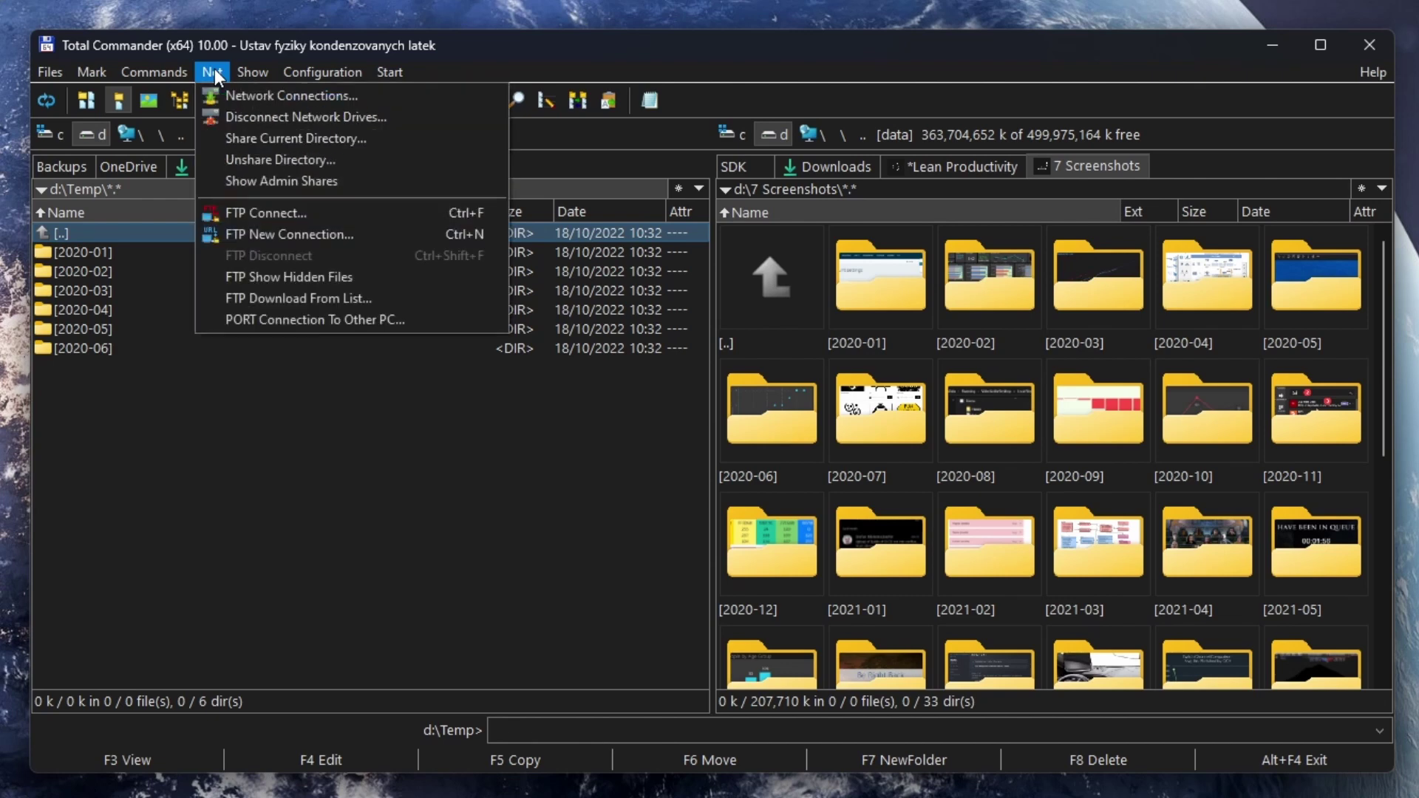
{"action": "left_click", "coordinate": [326, 218]}
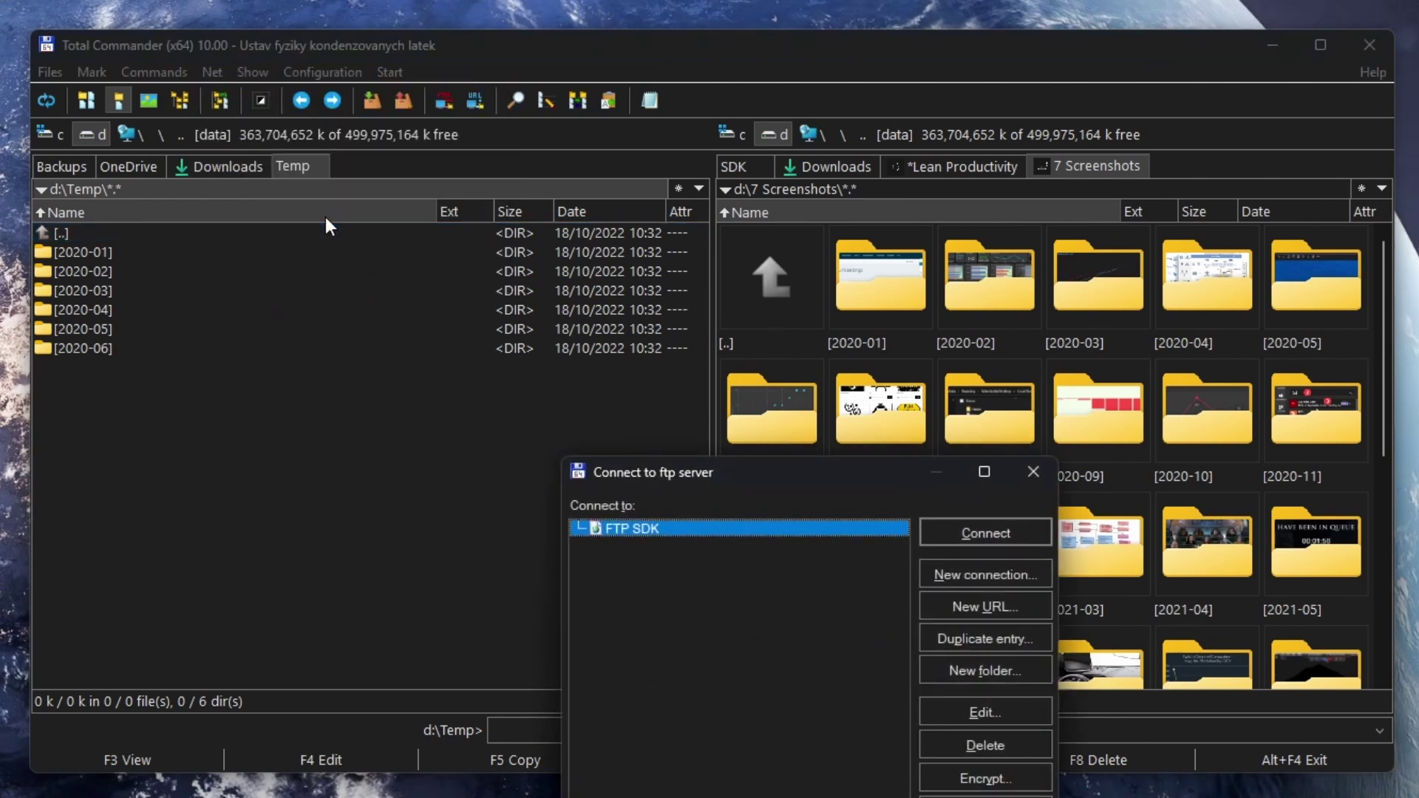
{"action": "left_click", "coordinate": [985, 534]}
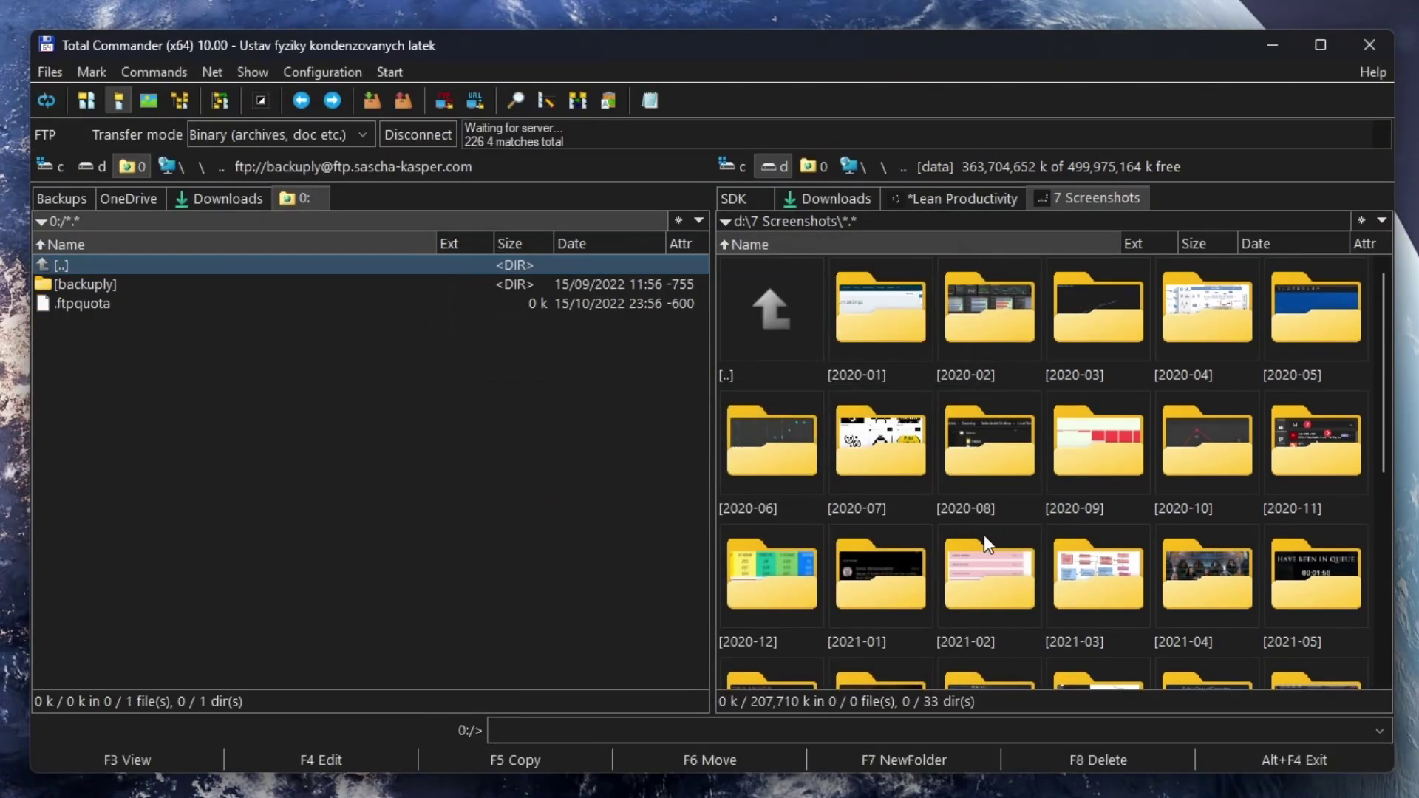
Step: Upload the 2020-07 screenshots from D:\7 Screenshots to the root of the FTP server with the default upload options
{"action": "key", "text": "F5"}
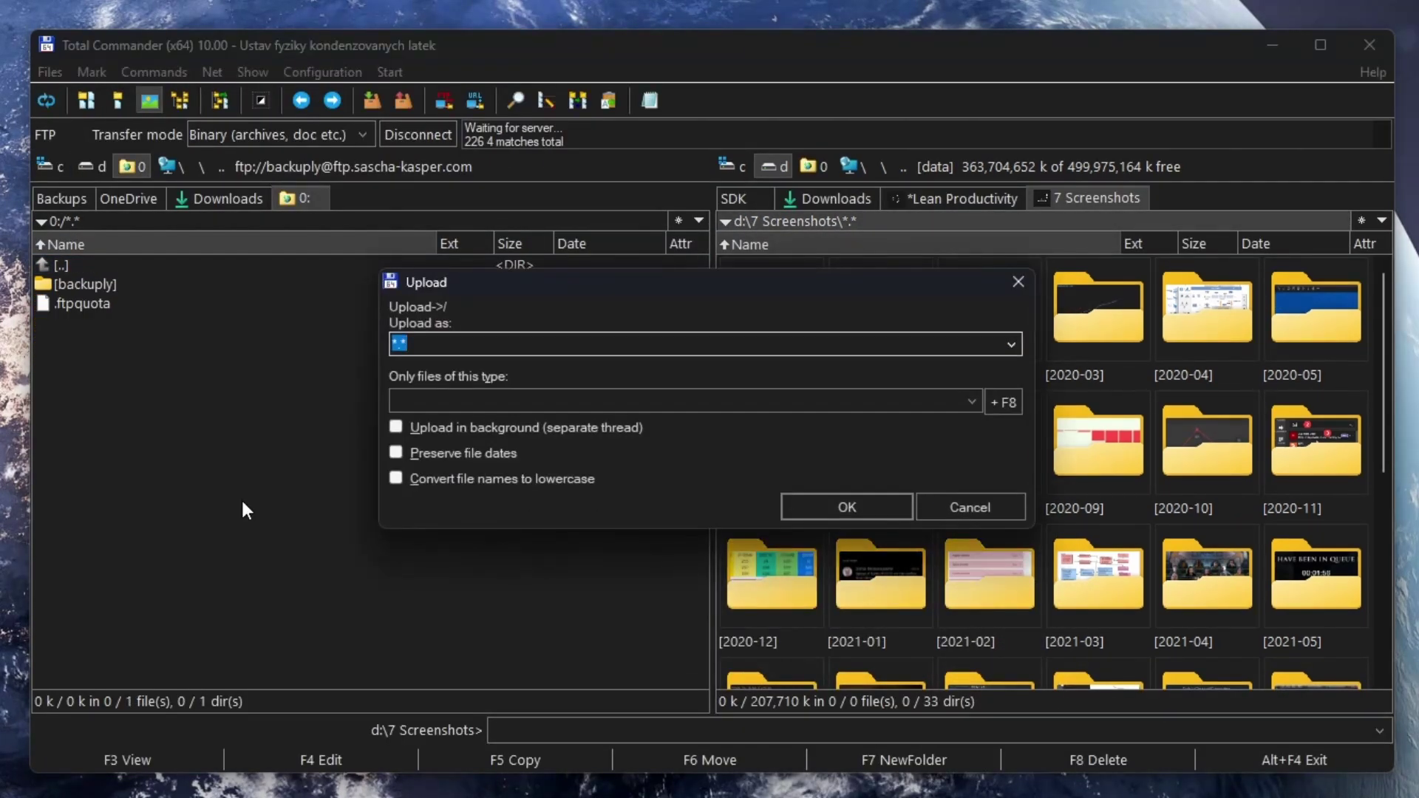
{"action": "key", "text": "Return"}
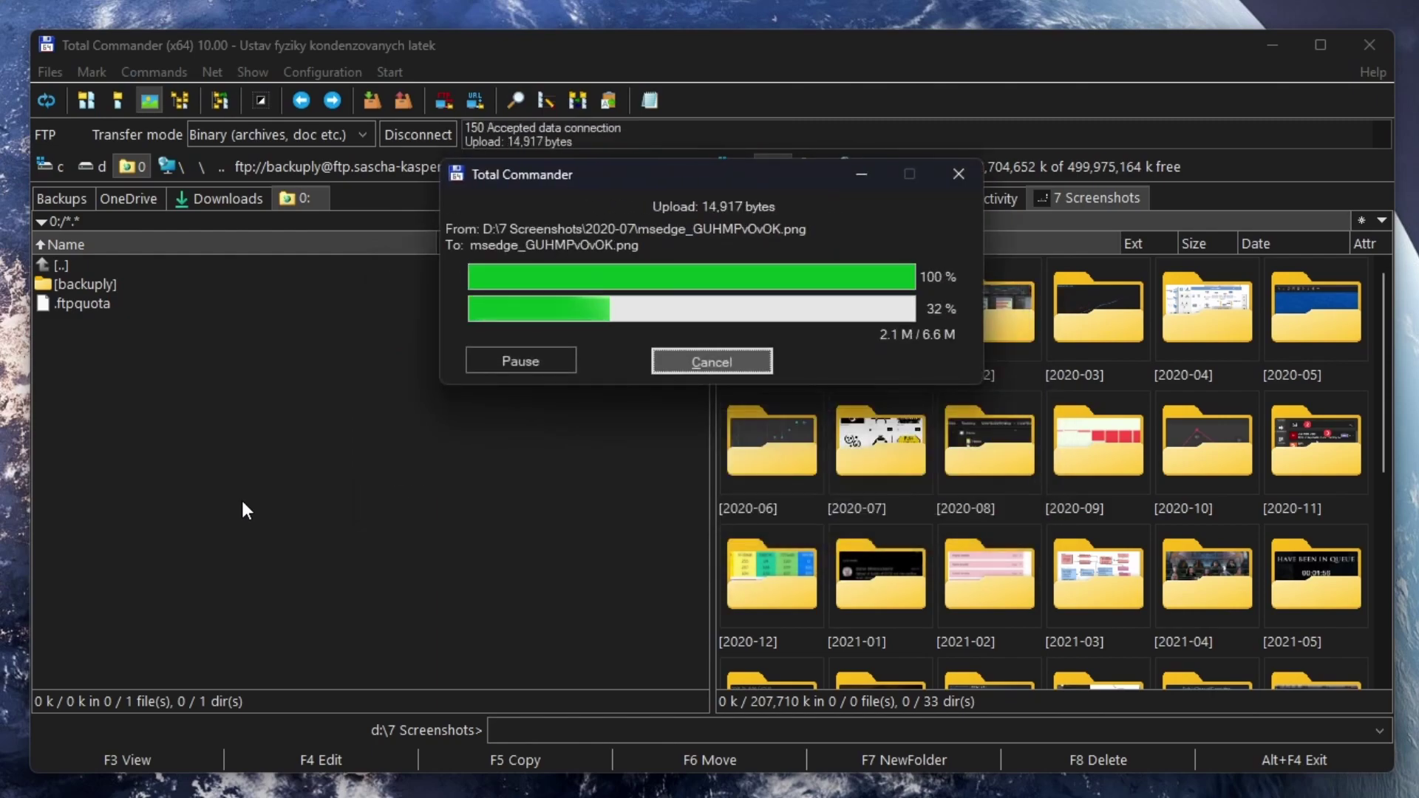